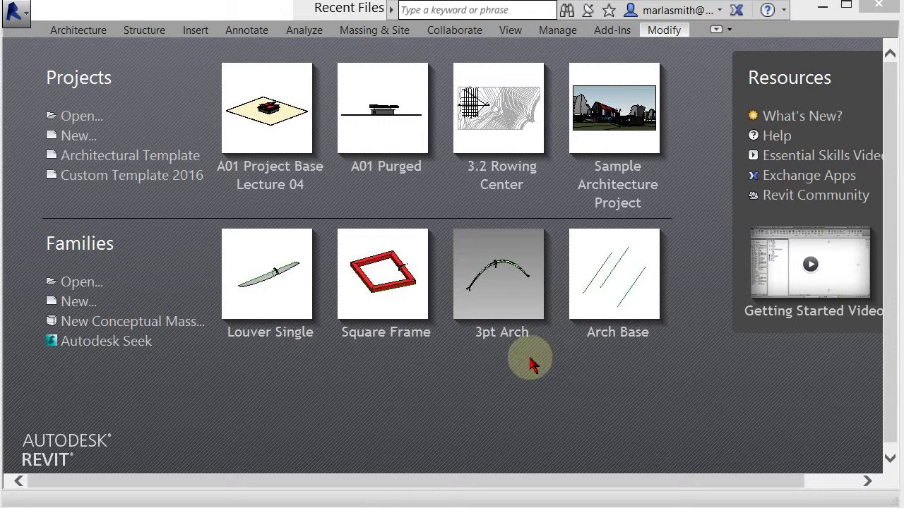
Step: Create a new family from the Generic Model Adaptive.rft template
left_click(79, 305)
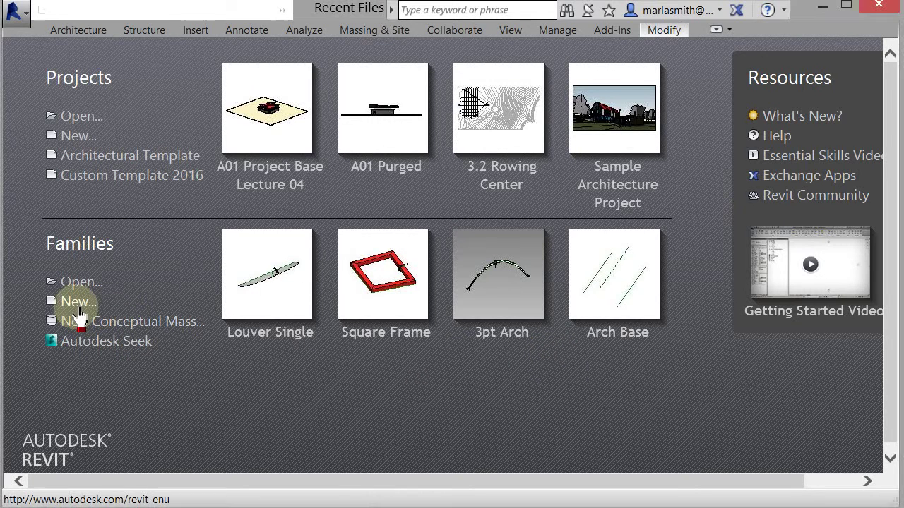
left_click_drag(679, 114, 685, 177)
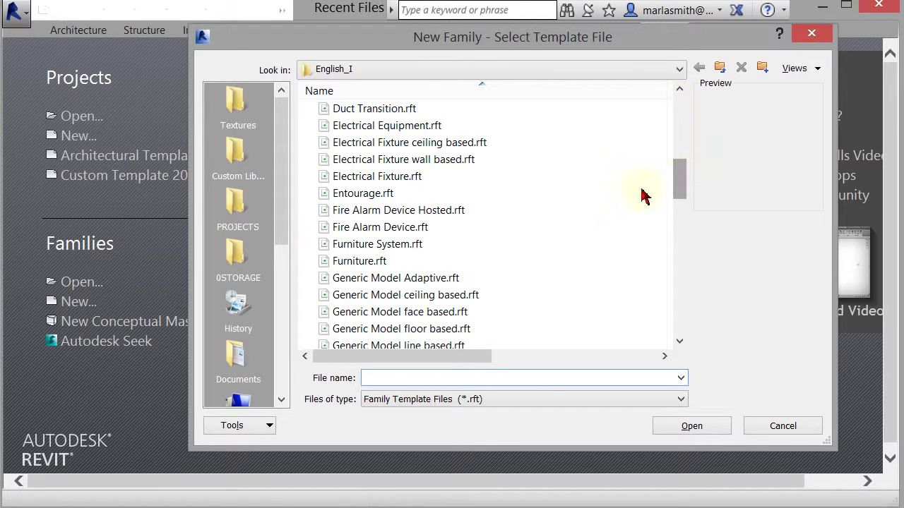
left_click(430, 278)
left_click(704, 434)
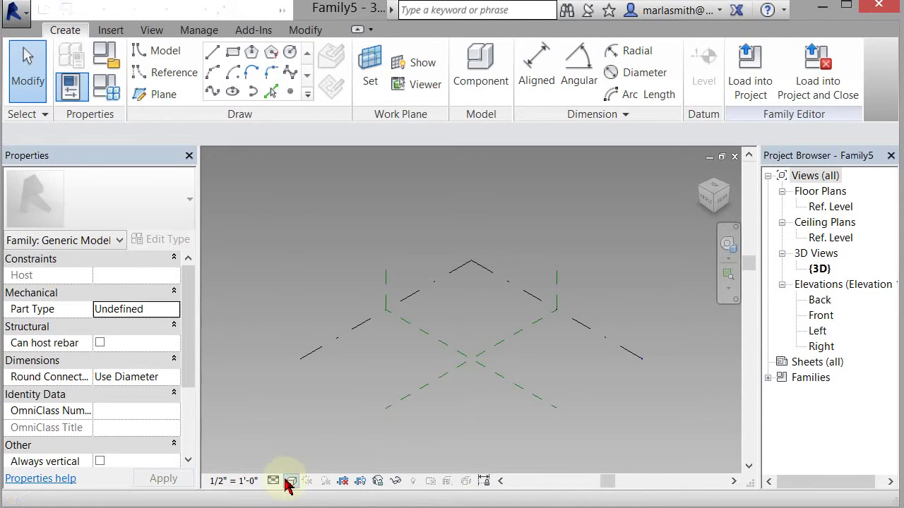
Step: Set the 3D view's background to None in Graphic Display Options
left_click(291, 481)
left_click(329, 353)
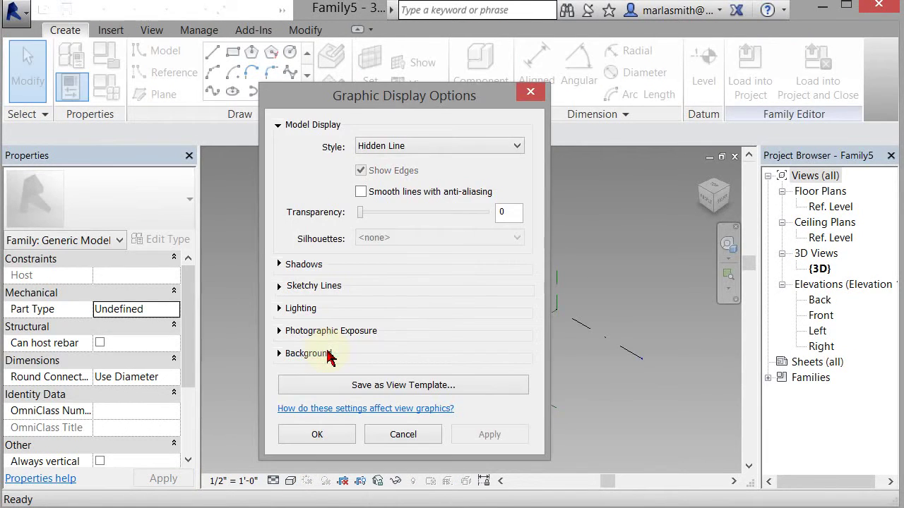
left_click(281, 355)
left_click(394, 377)
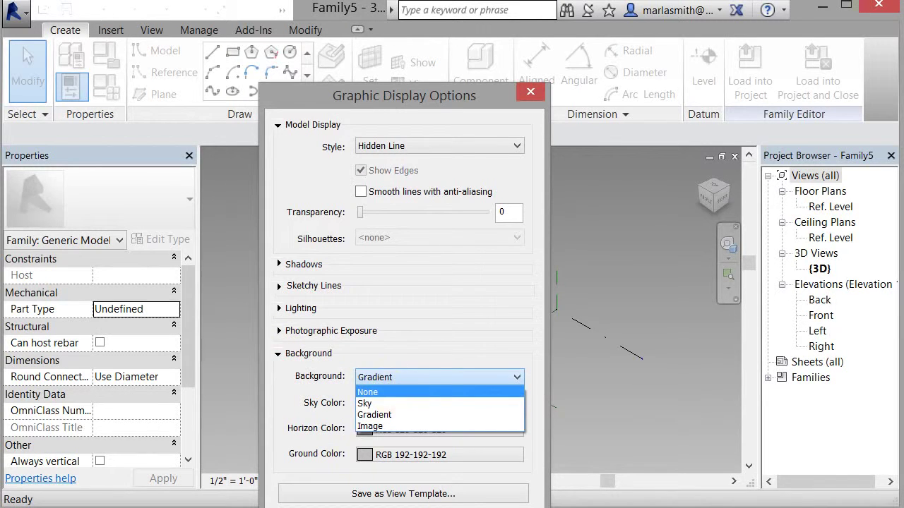
left_click(374, 392)
key("Escape")
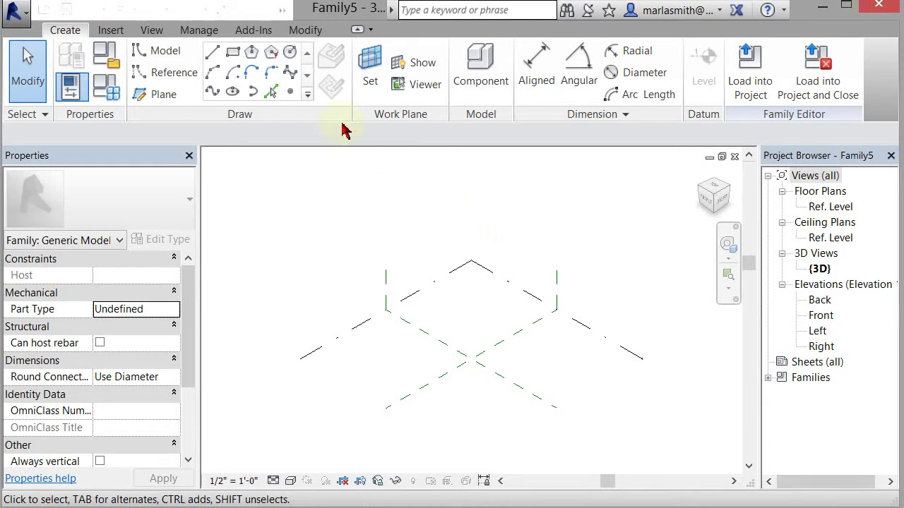
Step: Place two reference points on the level and select both for making adaptive
left_click(290, 94)
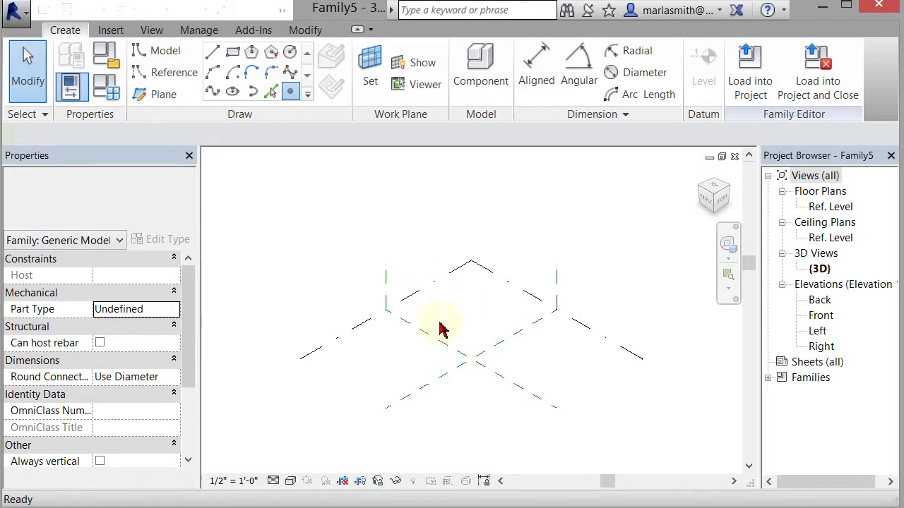
left_click(425, 359)
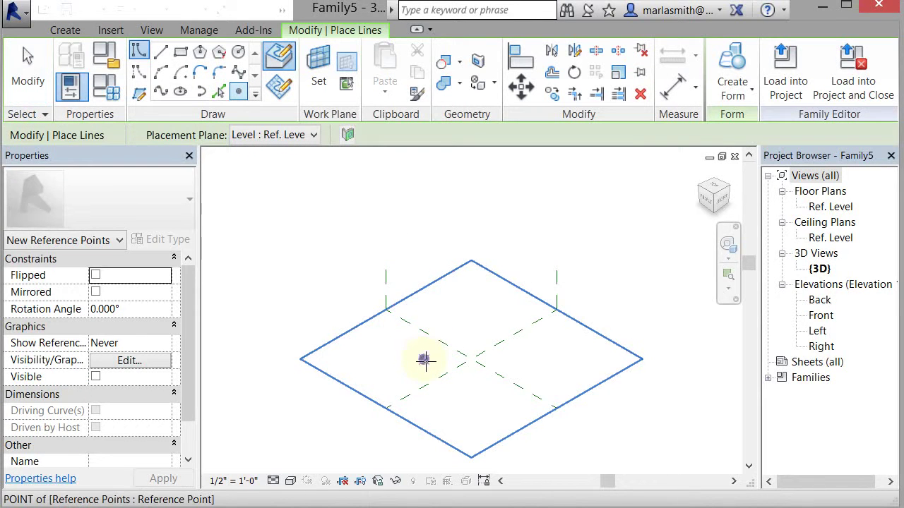
left_click(478, 333)
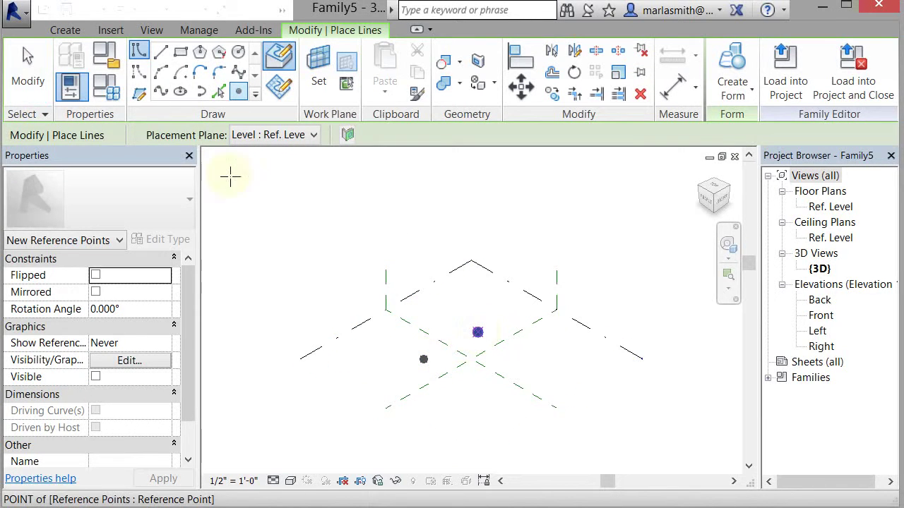
left_click(22, 64)
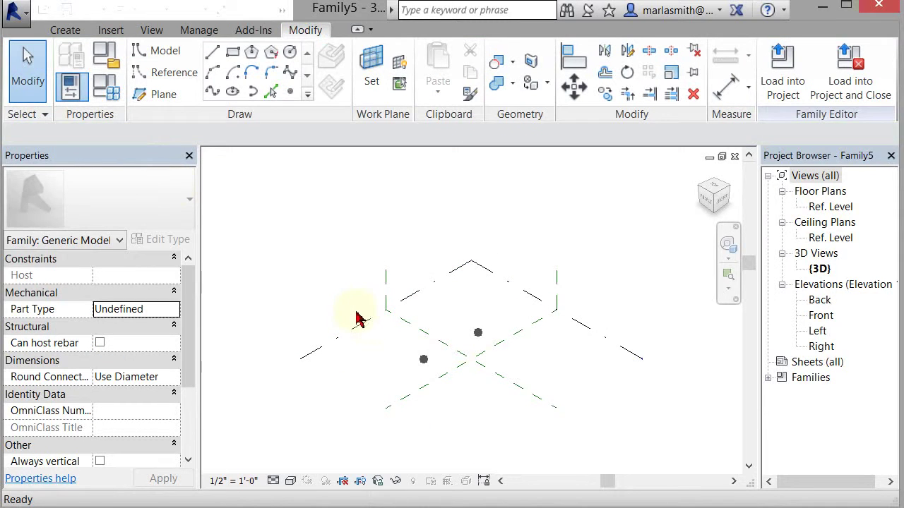
left_click_drag(351, 306, 498, 390)
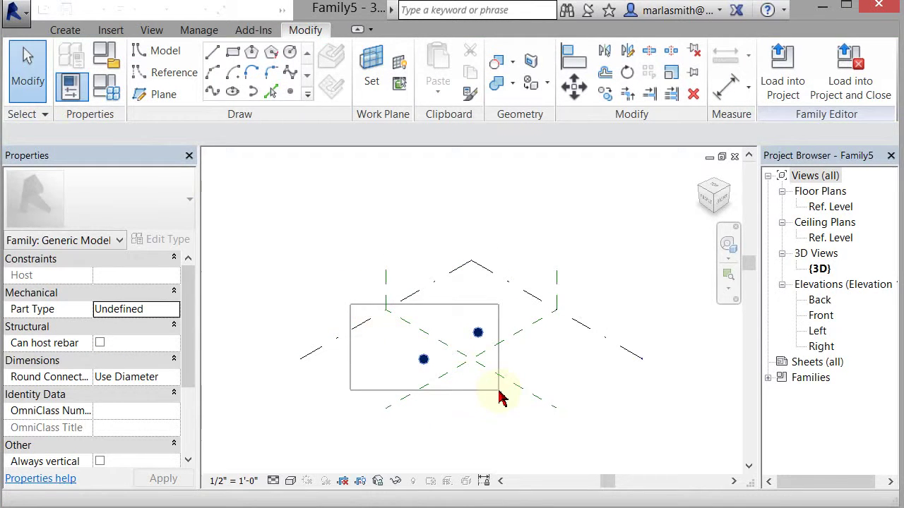
left_click(526, 78)
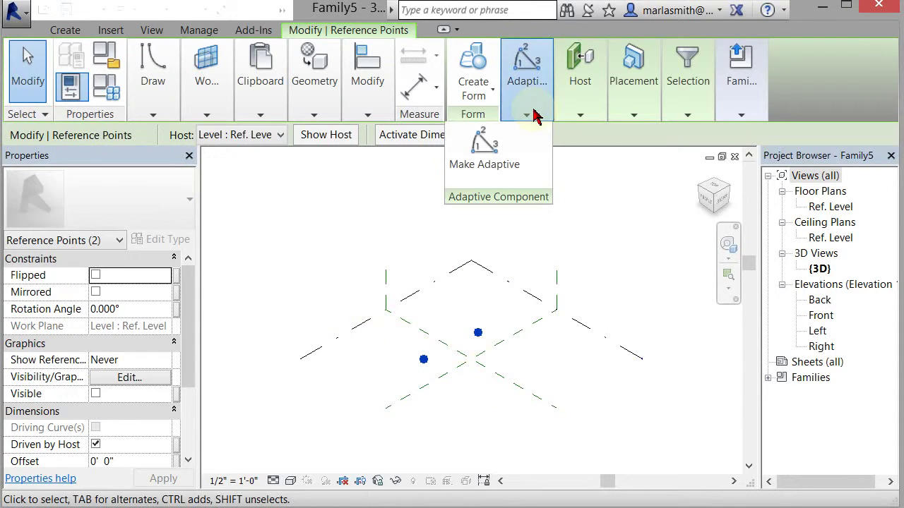
Step: Make the two selected points adaptive points 1 and 2
left_click(490, 141)
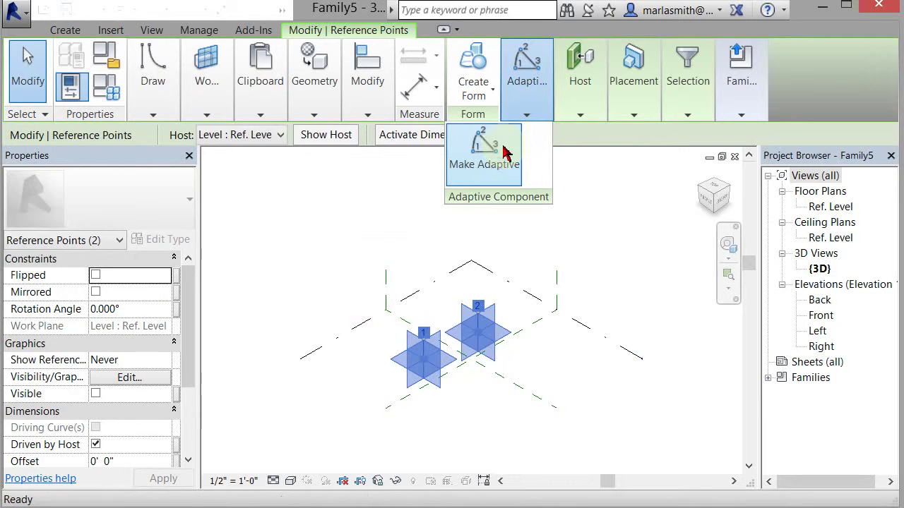
left_click(644, 282)
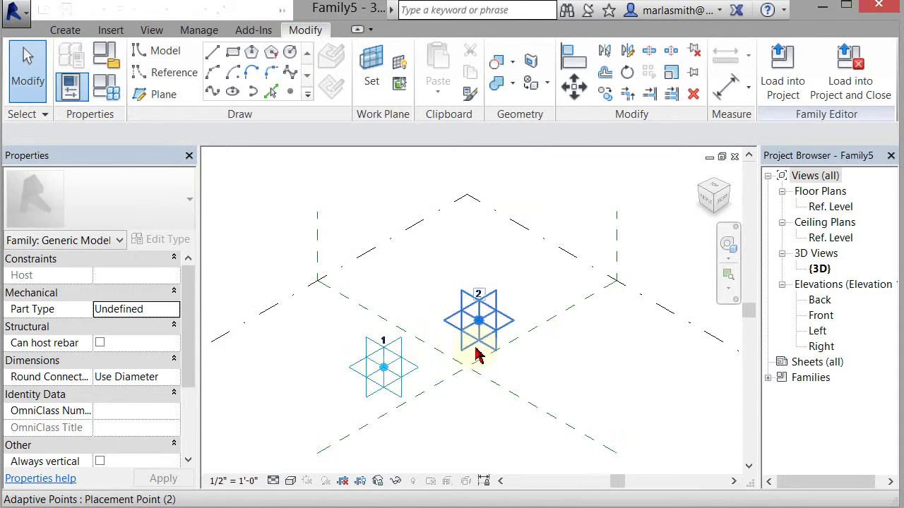
scroll(478, 344, "up", 2)
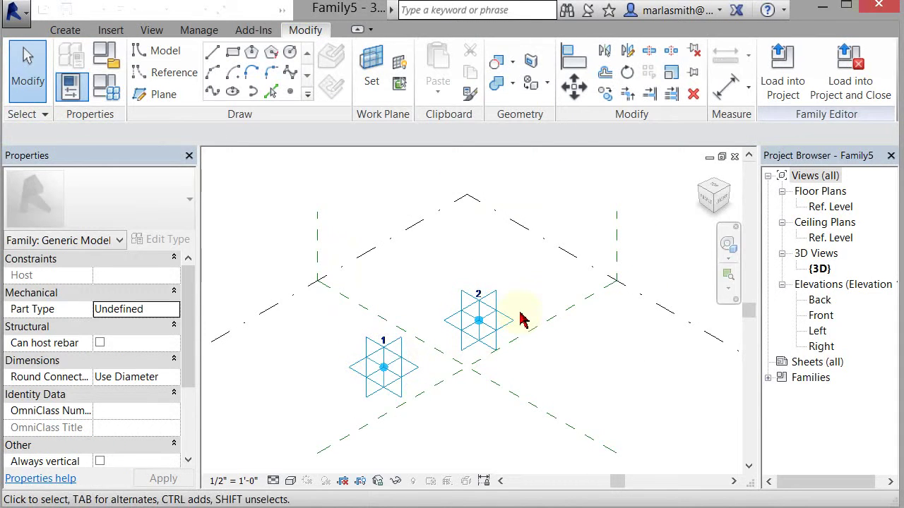
Step: Draw a model line from adaptive point 1 to adaptive point 2
left_click(175, 73)
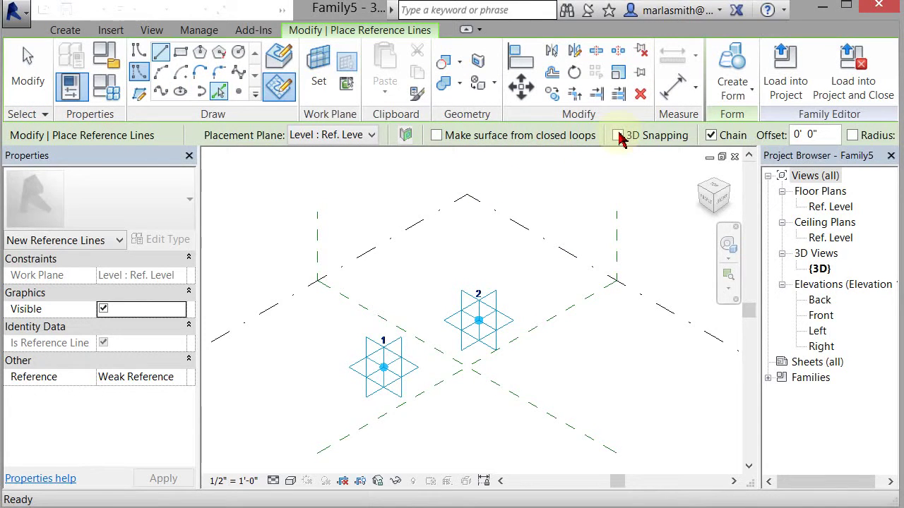
key("l")
key("i")
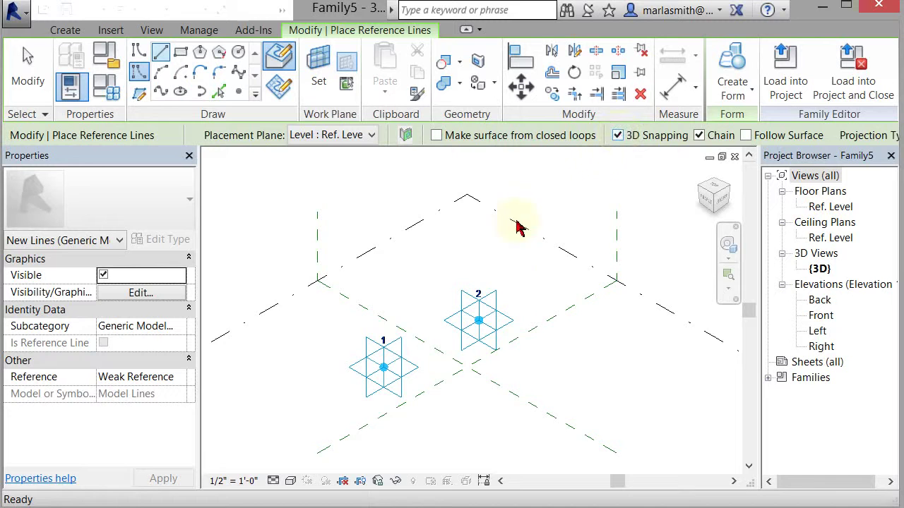
left_click(383, 366)
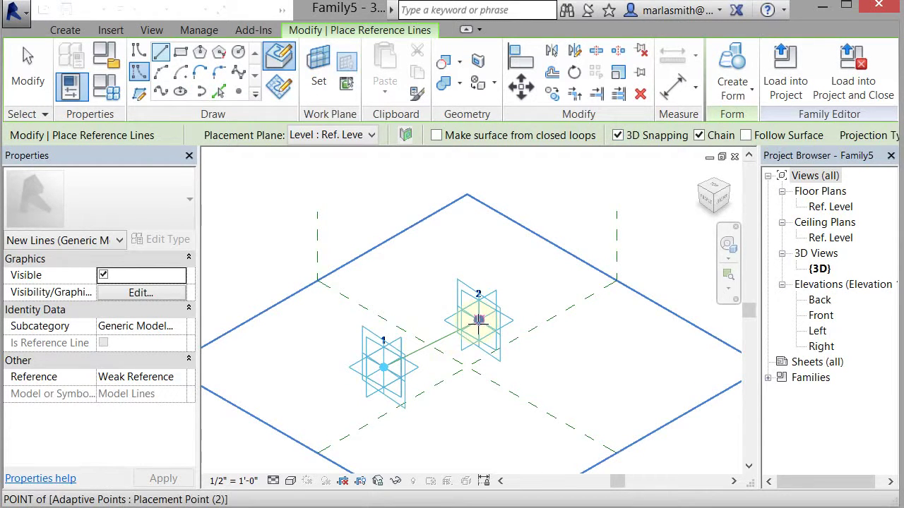
left_click(478, 320)
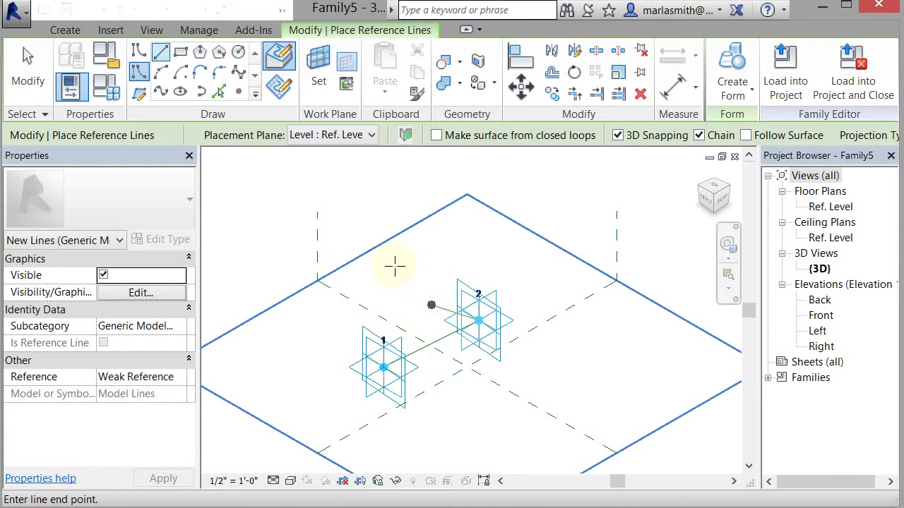
left_click(26, 58)
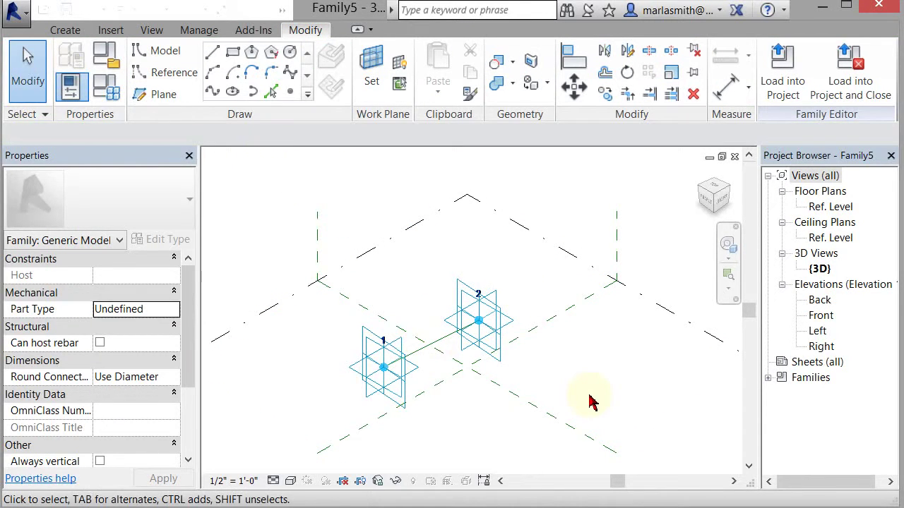
Step: Drag adaptive point 2 outward to about 29'-7" from point 1
left_click(507, 329)
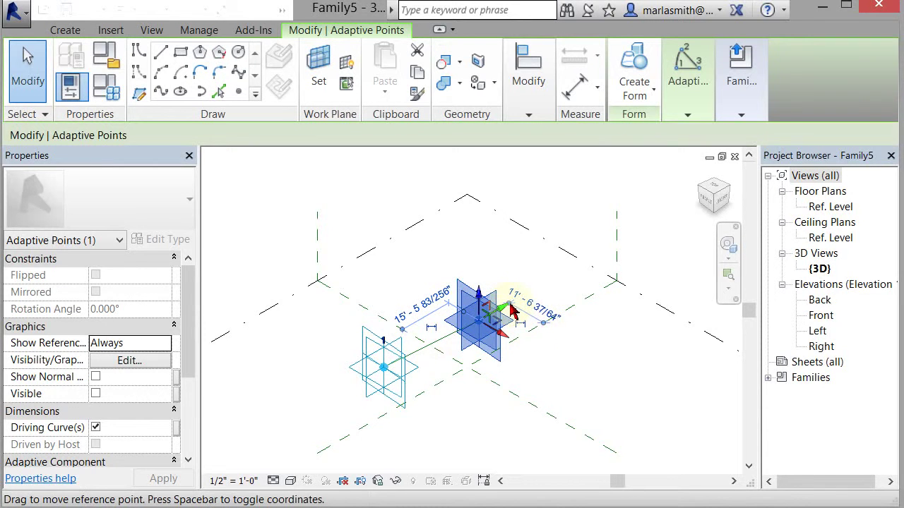
left_click_drag(543, 290, 582, 271)
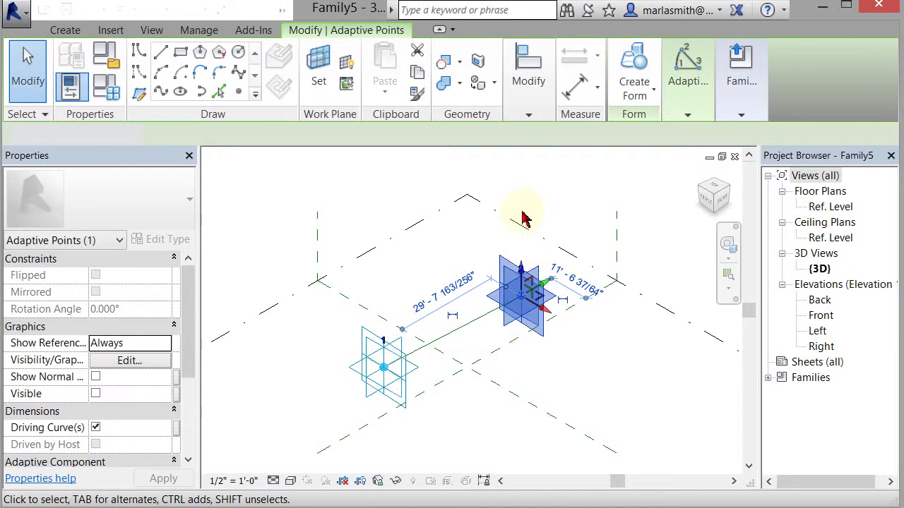
left_click(523, 212)
left_click(579, 329)
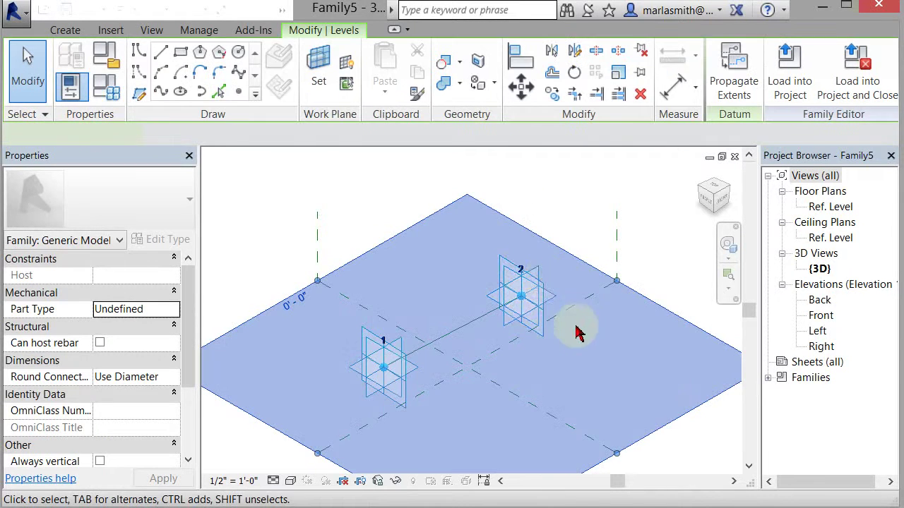
left_click(577, 218)
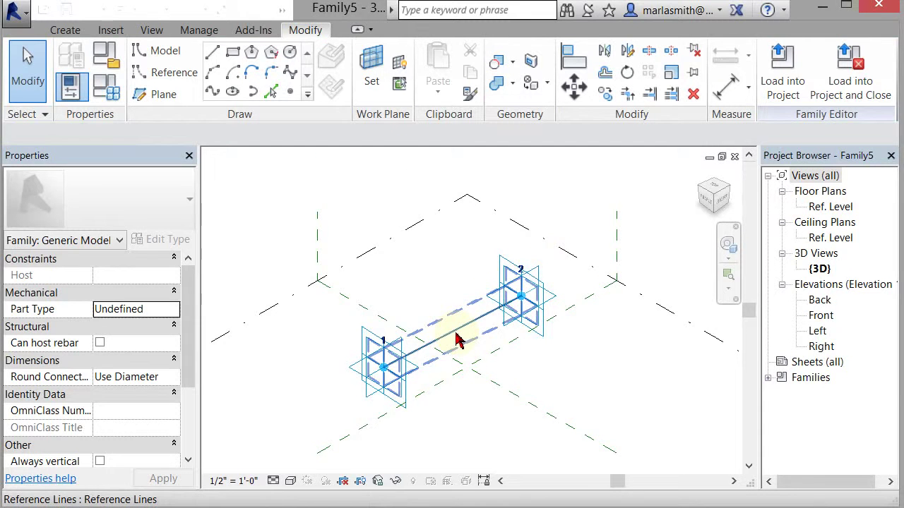
Step: Place reference points hosted on the line between adaptive points 1 and 2
scroll(463, 338, "up", 2)
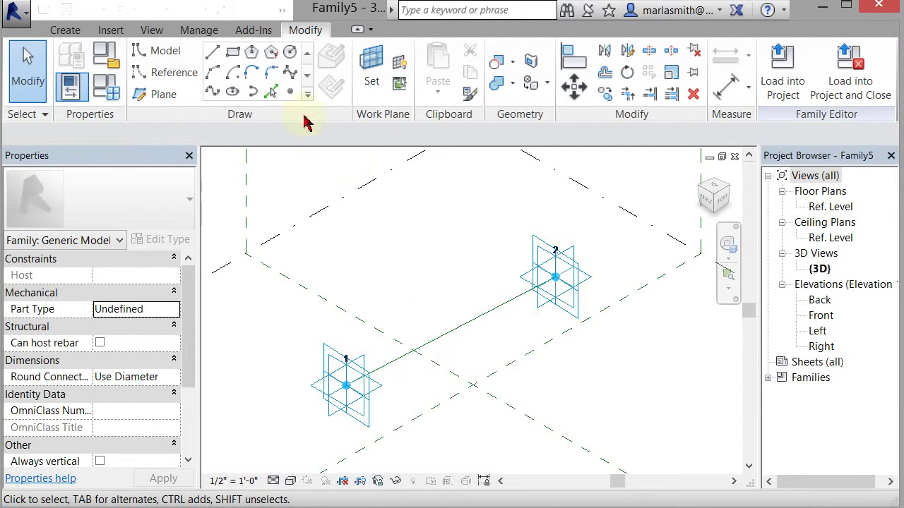
left_click(288, 93)
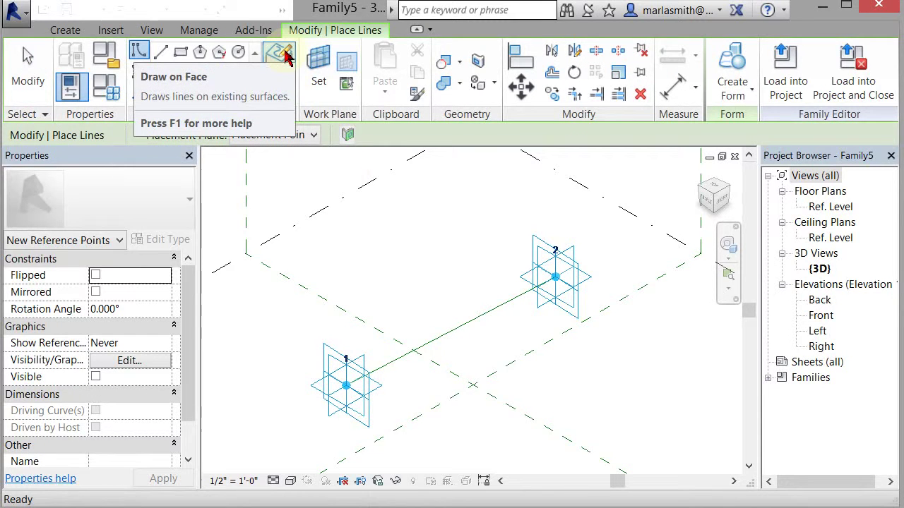
left_click(287, 58)
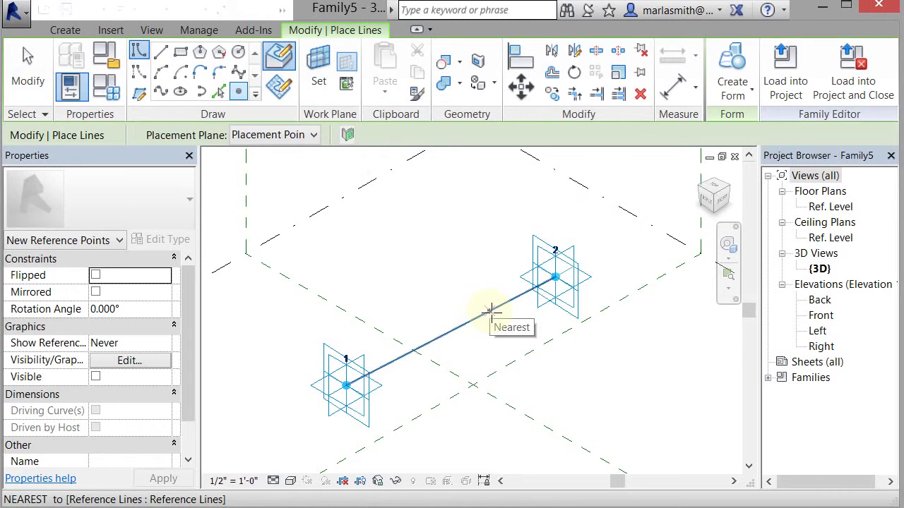
left_click(436, 340)
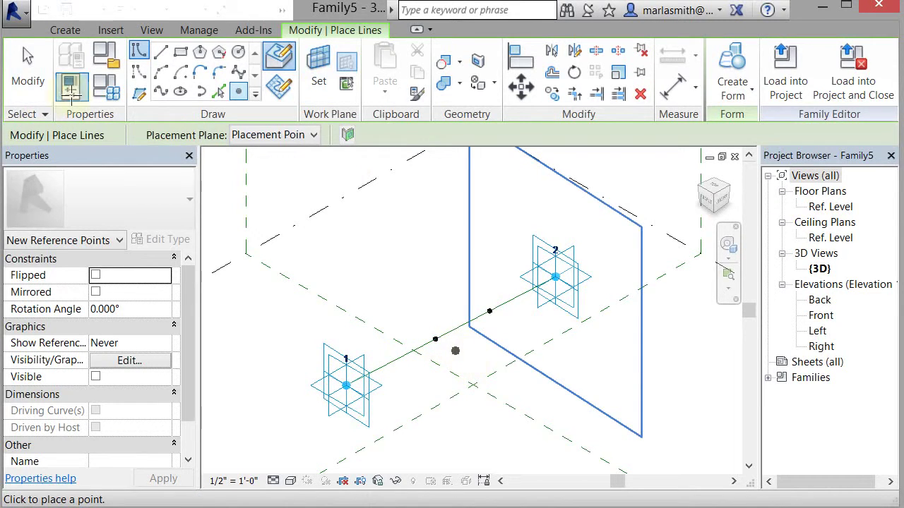
left_click(27, 71)
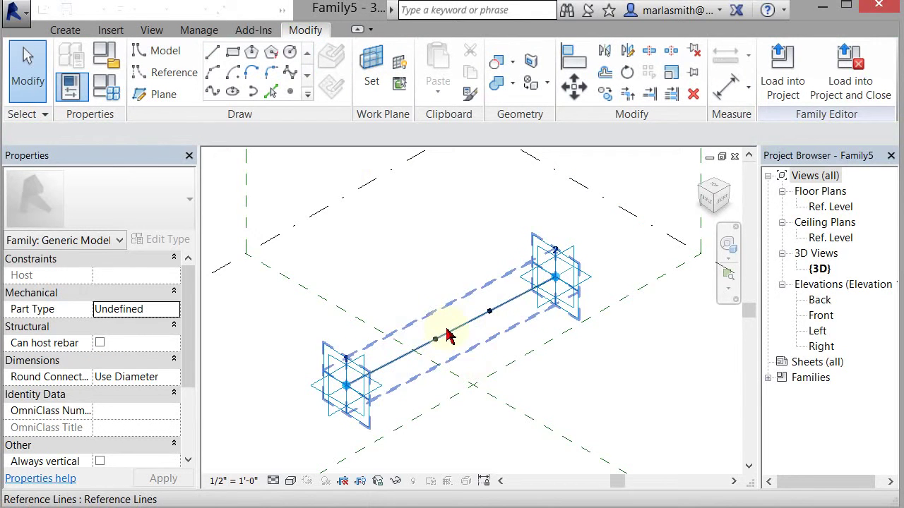
Step: Draw a 5' 6" perpendicular reference line from the upper hosted point on its work plane
scroll(460, 329, "up", 5)
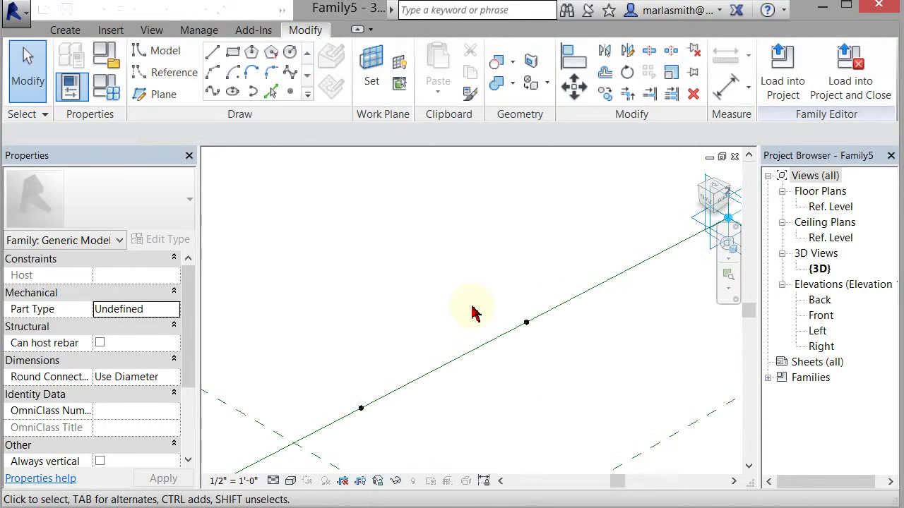
left_click(528, 328)
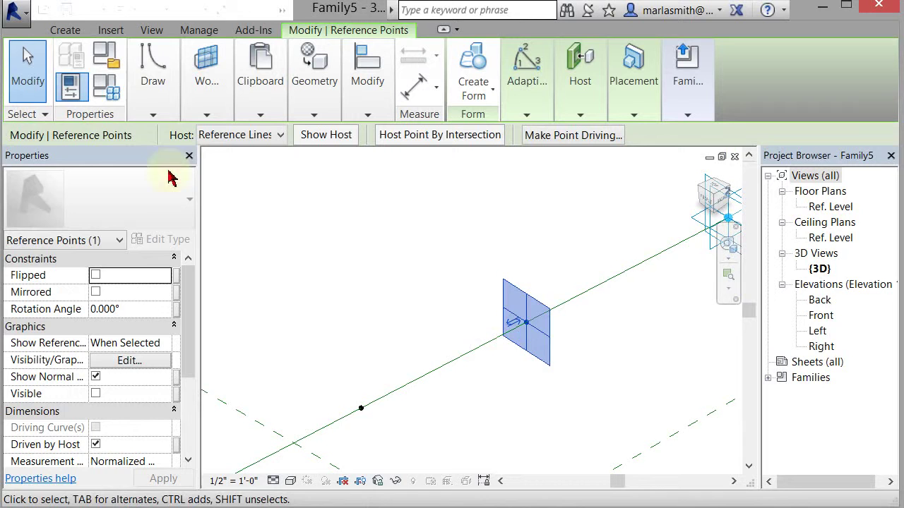
mouse_move(151, 63)
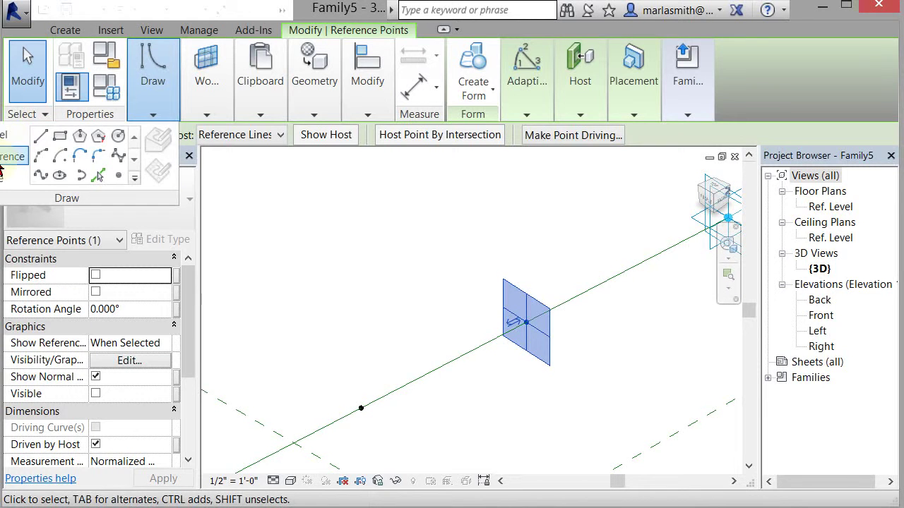
left_click(41, 138)
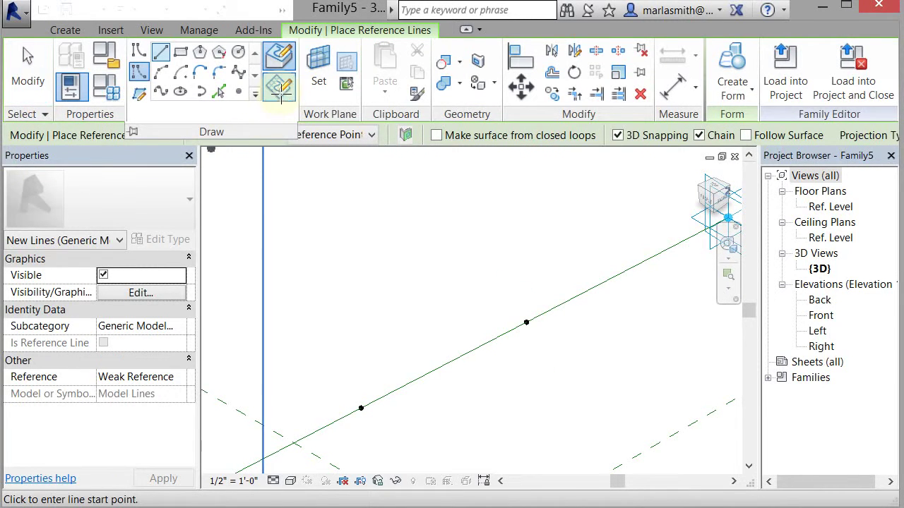
left_click(279, 91)
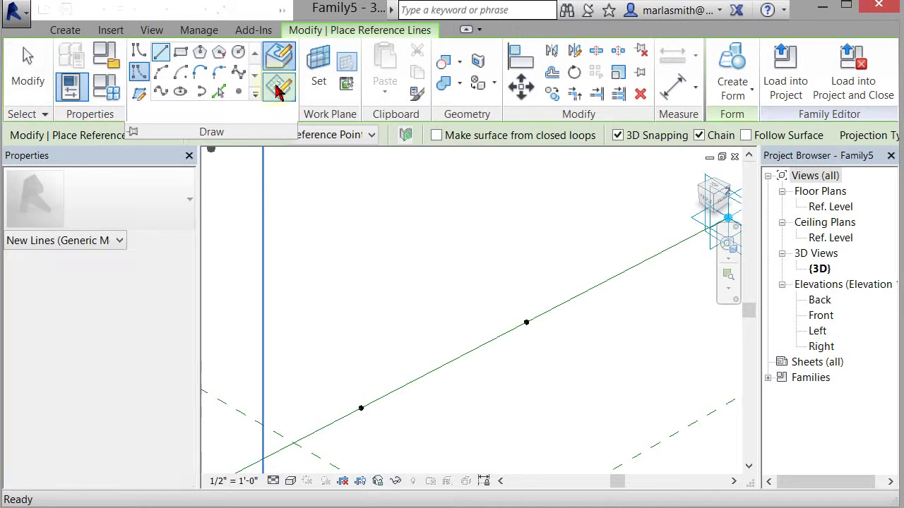
left_click(619, 137)
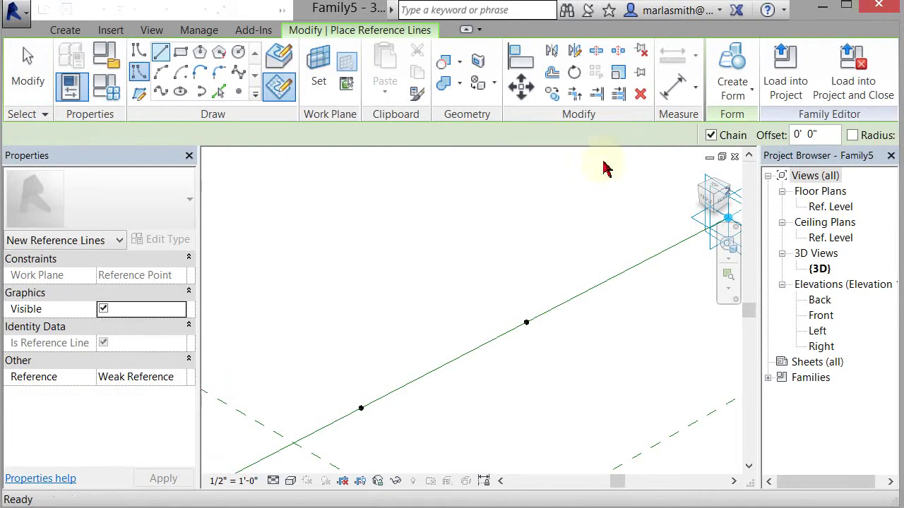
left_click(526, 322)
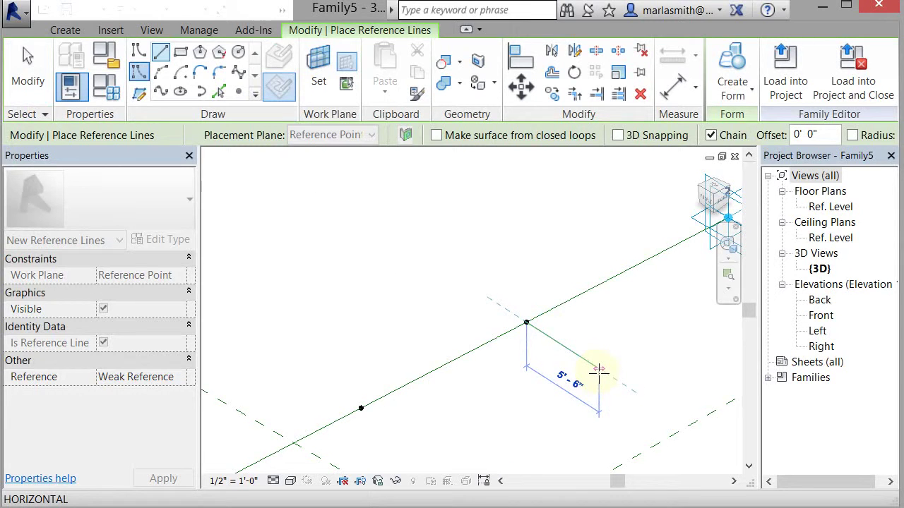
left_click(599, 369)
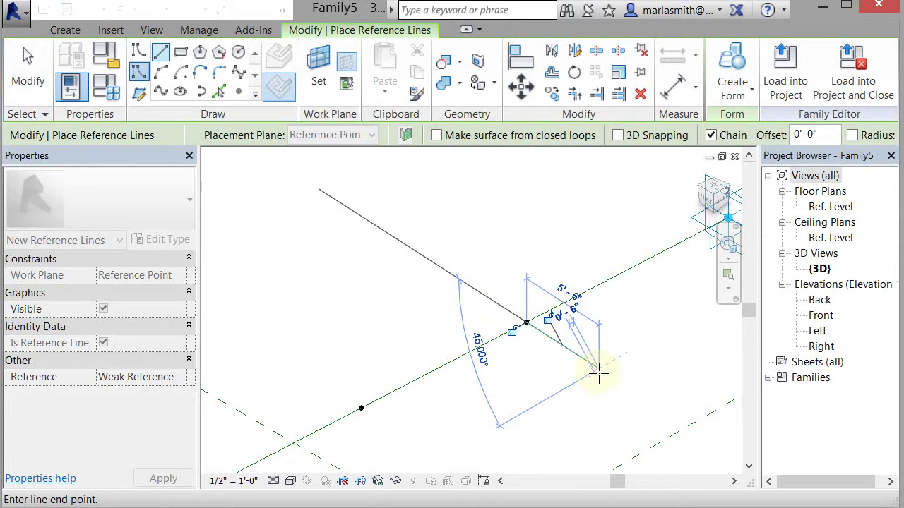
left_click(31, 72)
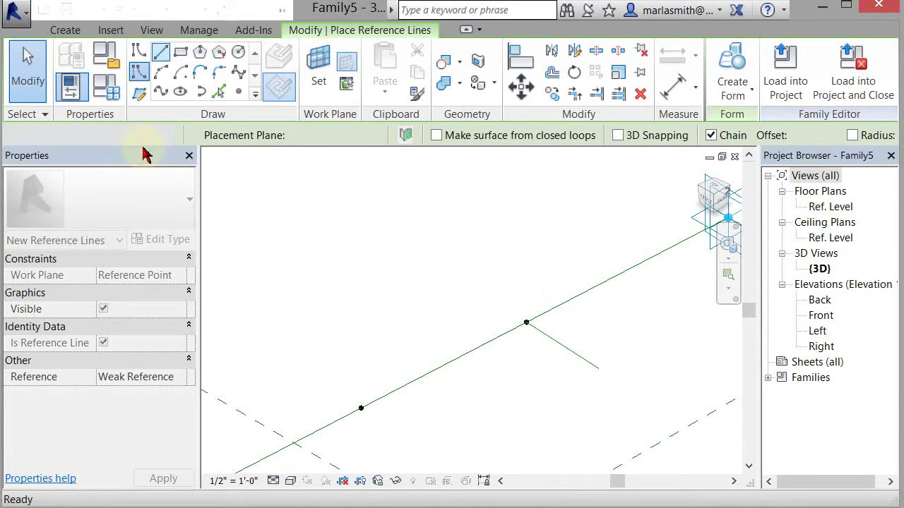
left_click(590, 363)
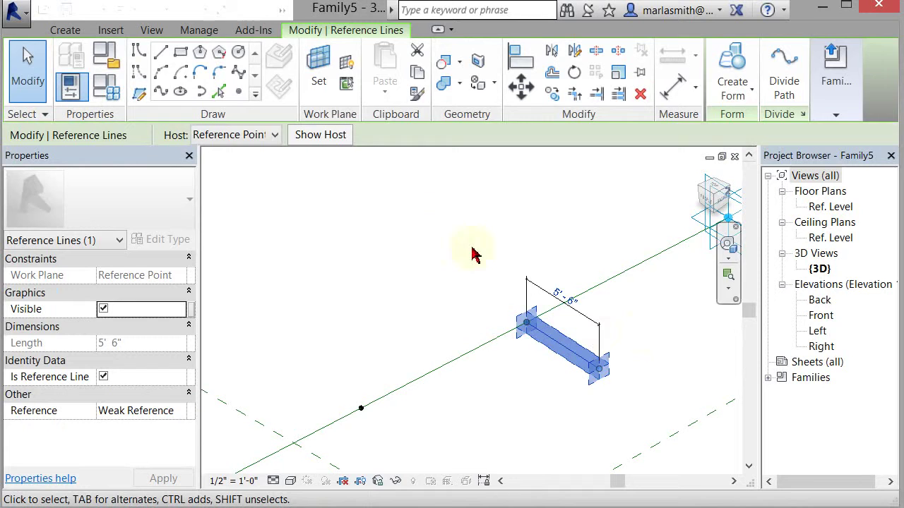
left_click(401, 305)
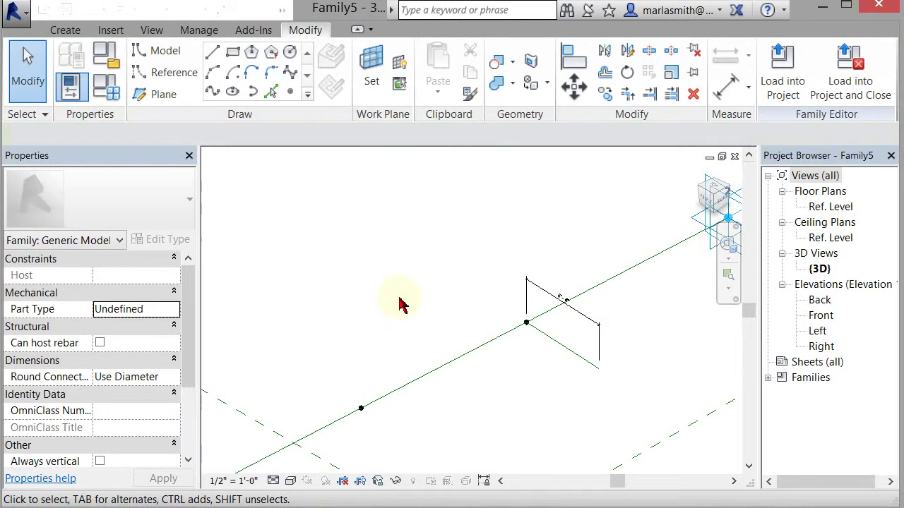
Step: Draw a 5' 0" perpendicular reference line from the lower hosted point
left_click(360, 412)
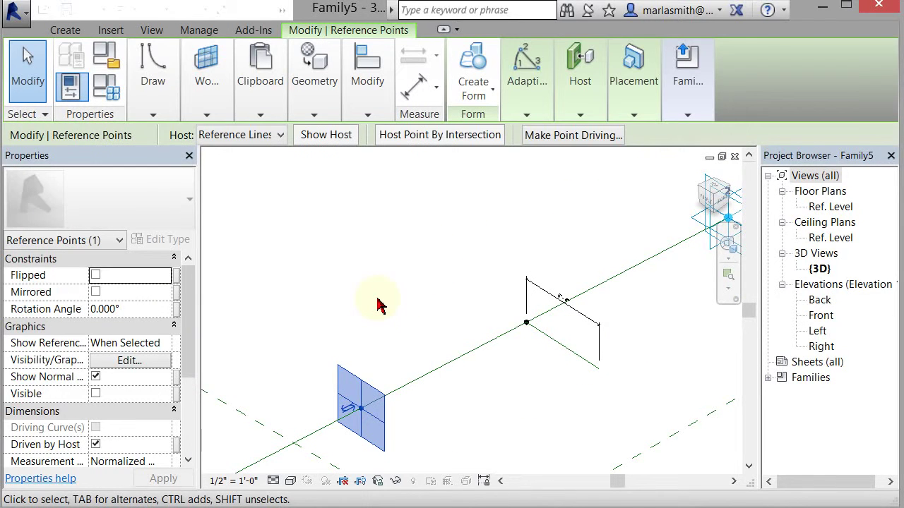
left_click(152, 78)
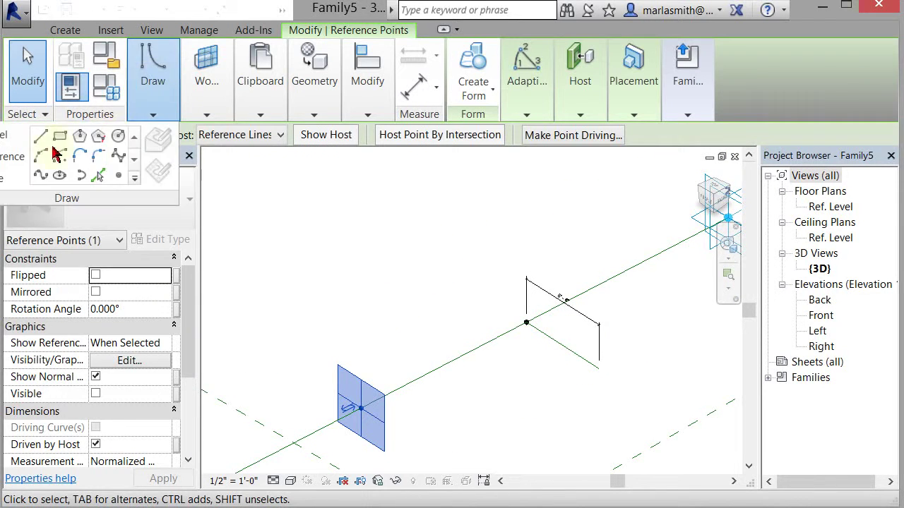
left_click(6, 158)
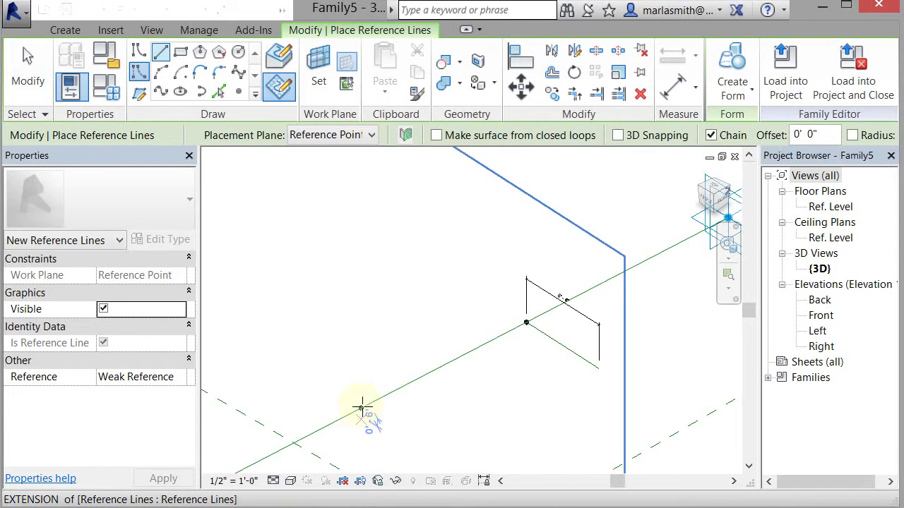
left_click(361, 408)
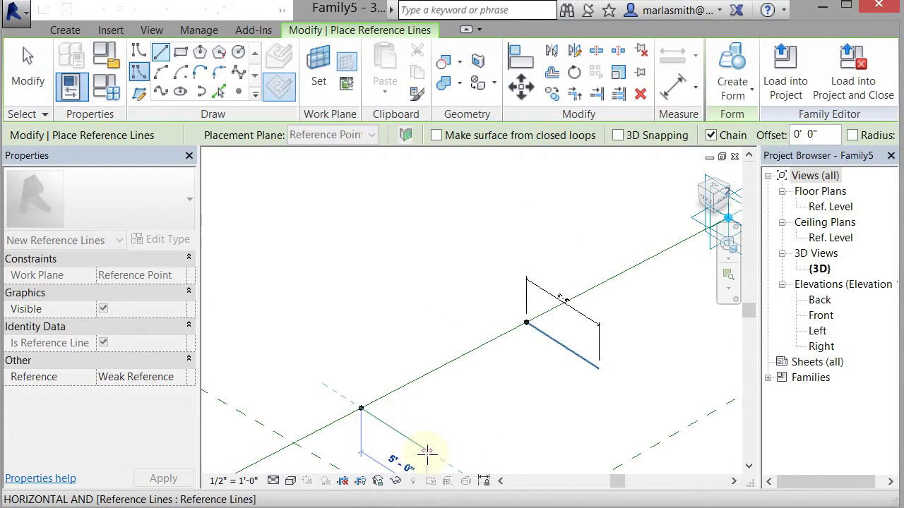
left_click(427, 452)
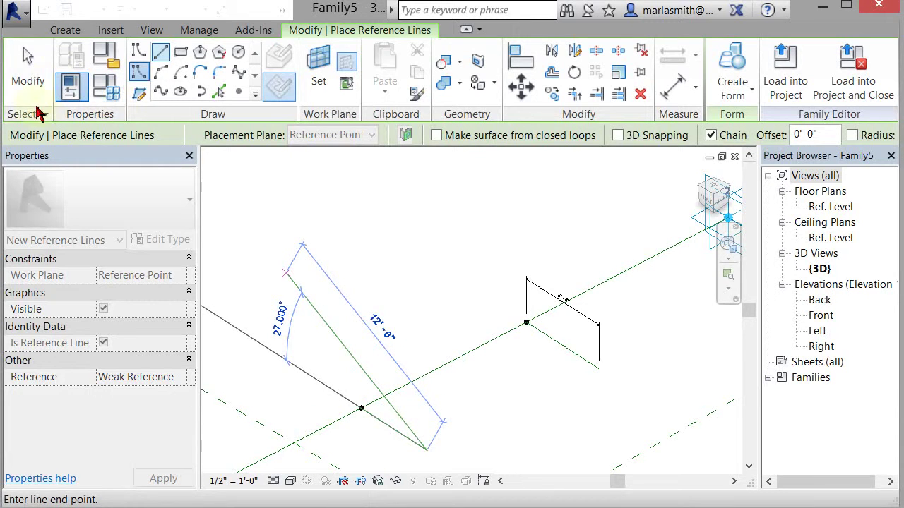
left_click(26, 70)
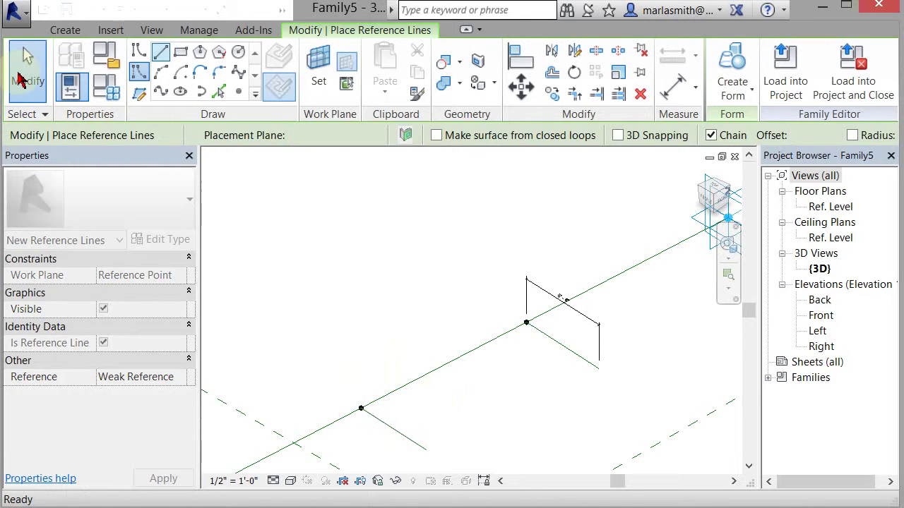
left_click(413, 432)
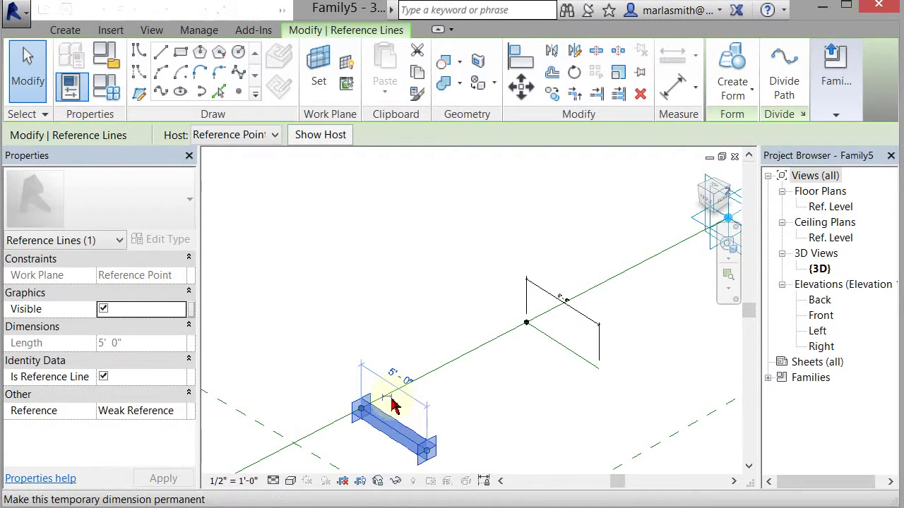
left_click(487, 411)
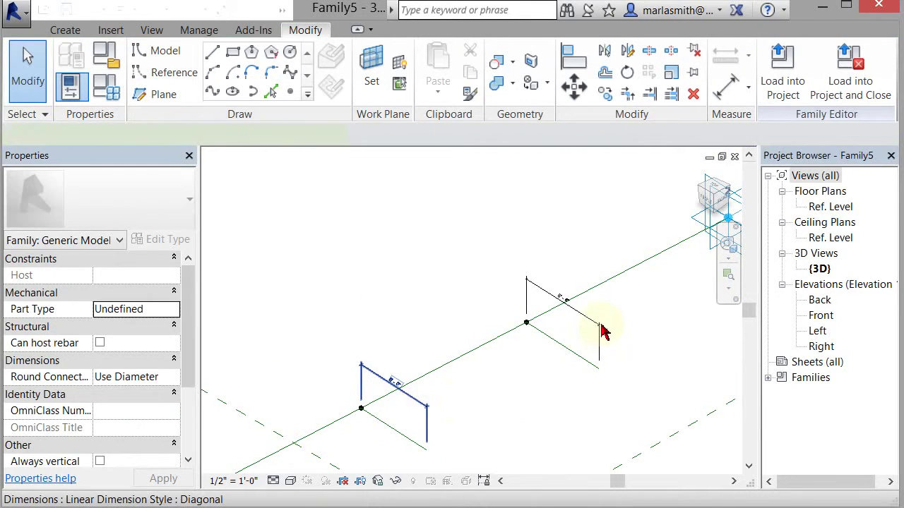
Step: Label both short-line dimensions with a new Louver Width type parameter
left_click(601, 328)
left_click(486, 175, "ctrl")
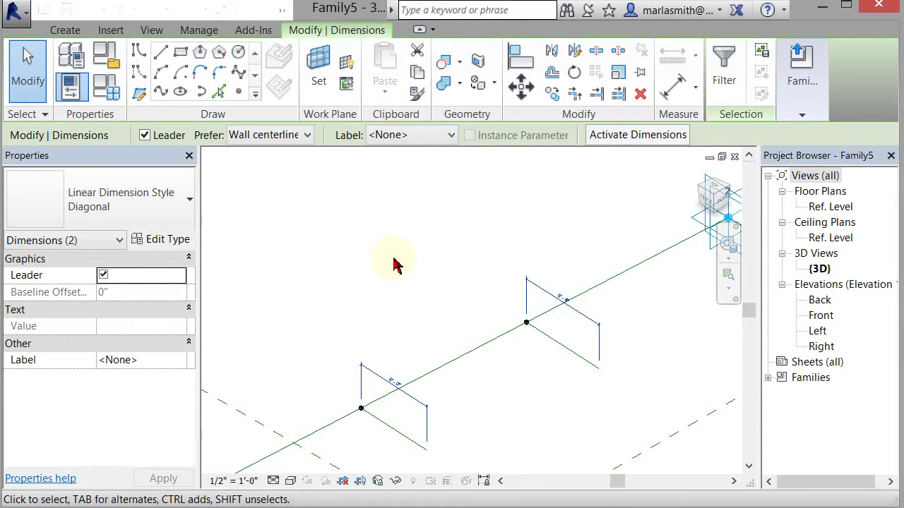
left_click(398, 135)
left_click(401, 167)
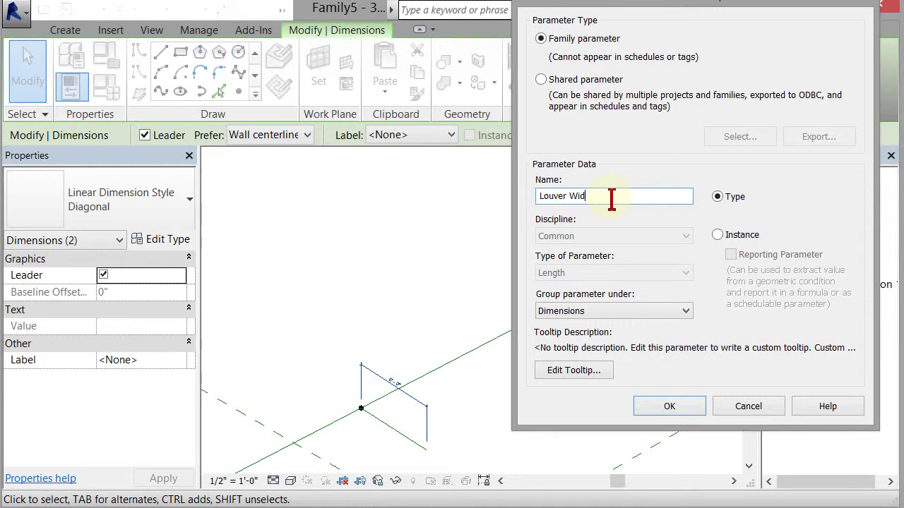
key("Return")
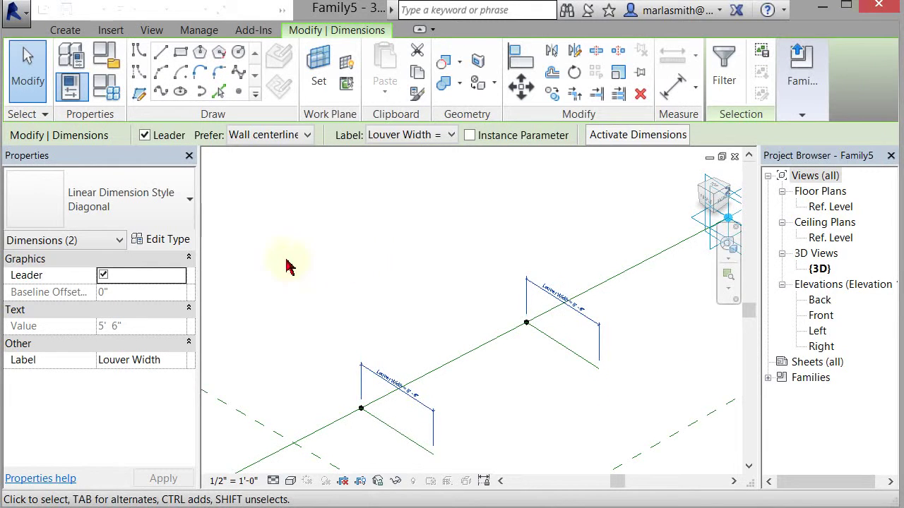
left_click(447, 256)
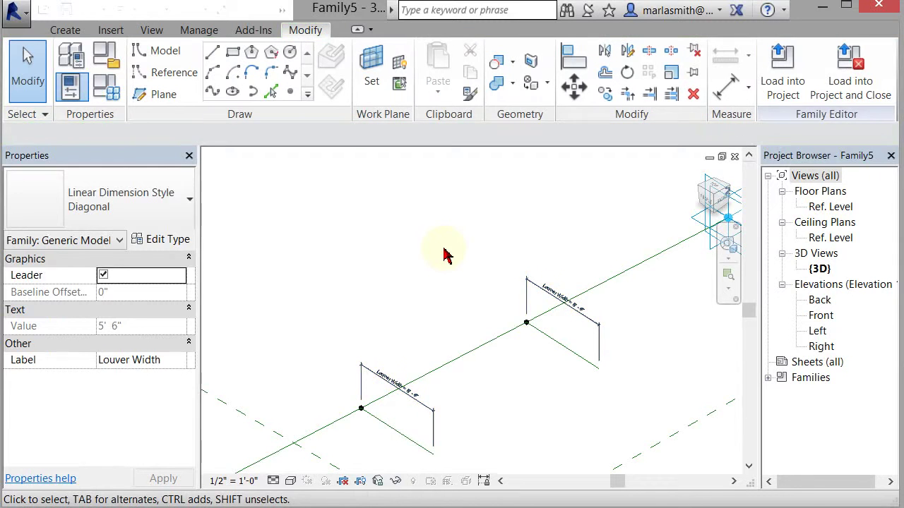
scroll(446, 256, "down", 2)
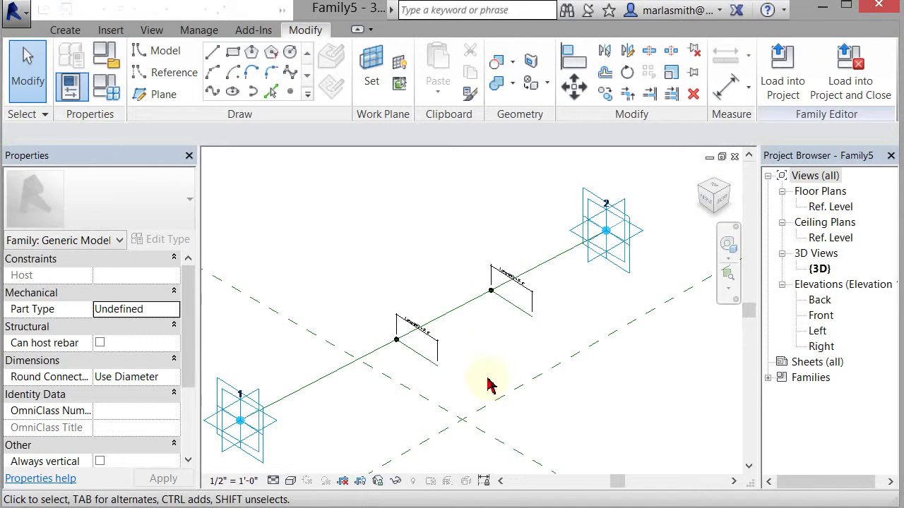
left_click(409, 352)
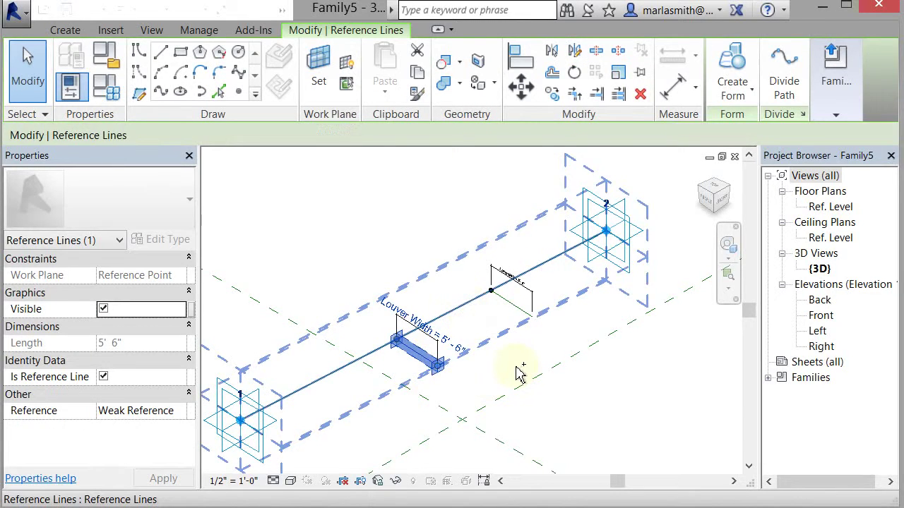
left_click(515, 327, "ctrl")
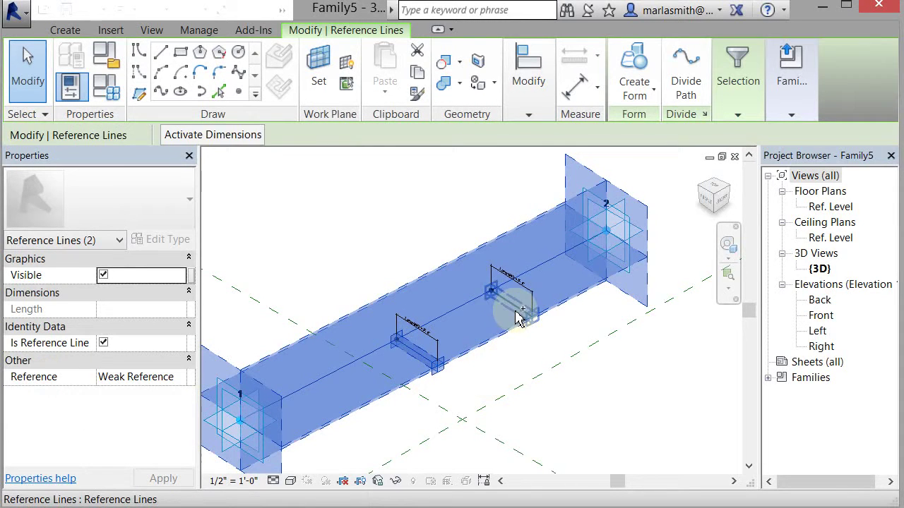
left_click(622, 177, "ctrl")
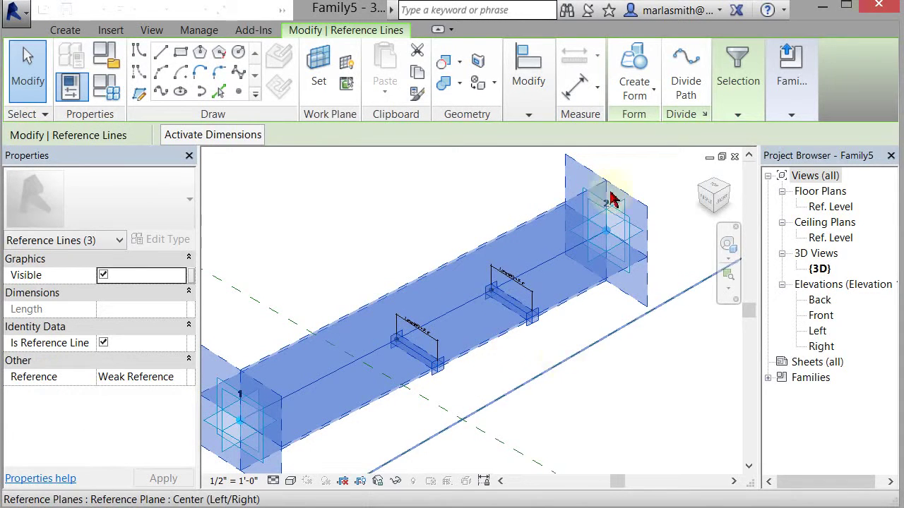
left_click(634, 64)
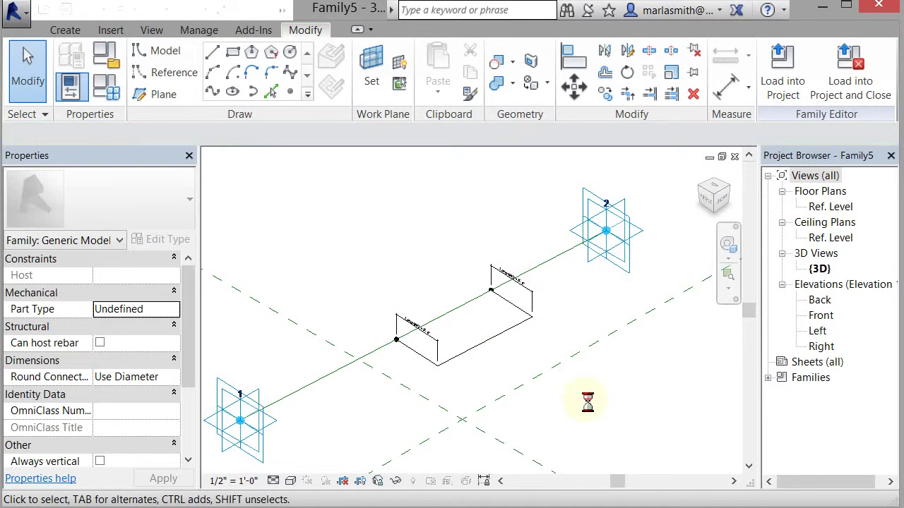
left_click(290, 480)
left_click(313, 413)
scroll(447, 323, "up", 3)
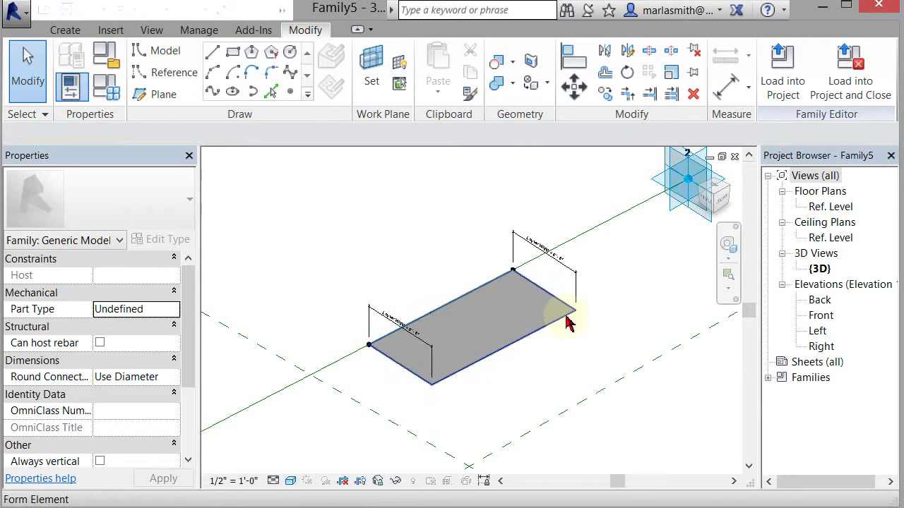
scroll(619, 319, "down", 2)
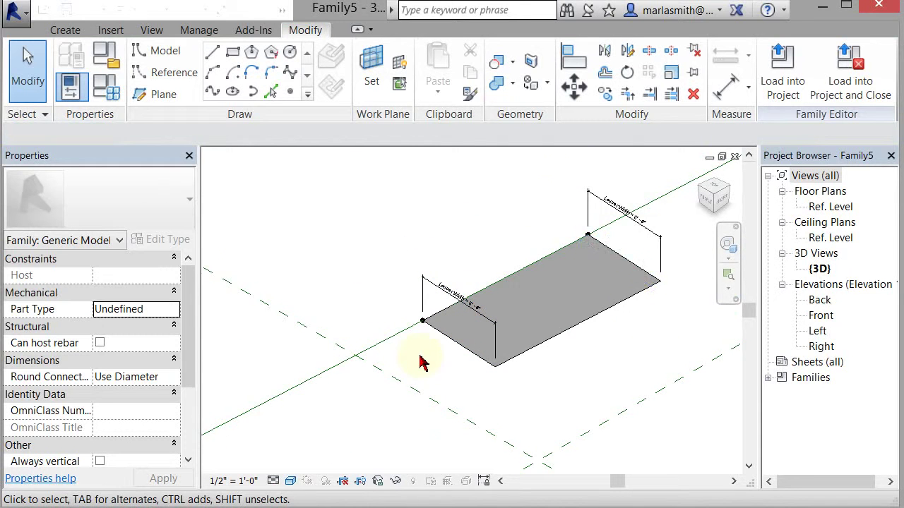
scroll(426, 343, "down", 3)
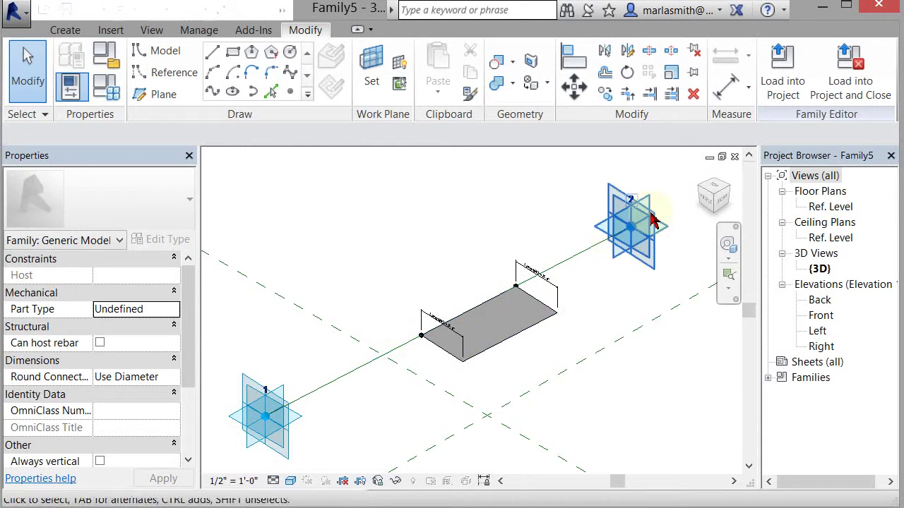
scroll(440, 361, "up", 3)
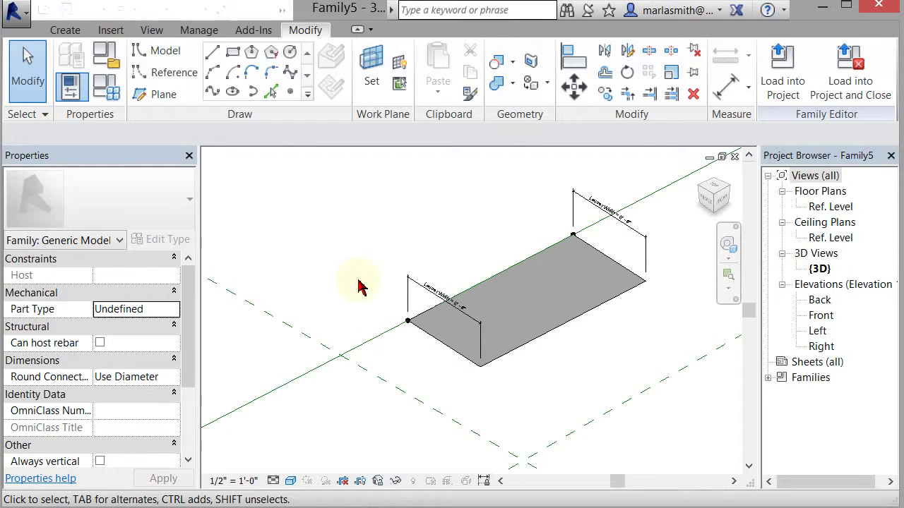
Step: Link the near-end point's Rotation Angle to a new Angle family parameter
left_click_drag(358, 282, 415, 356)
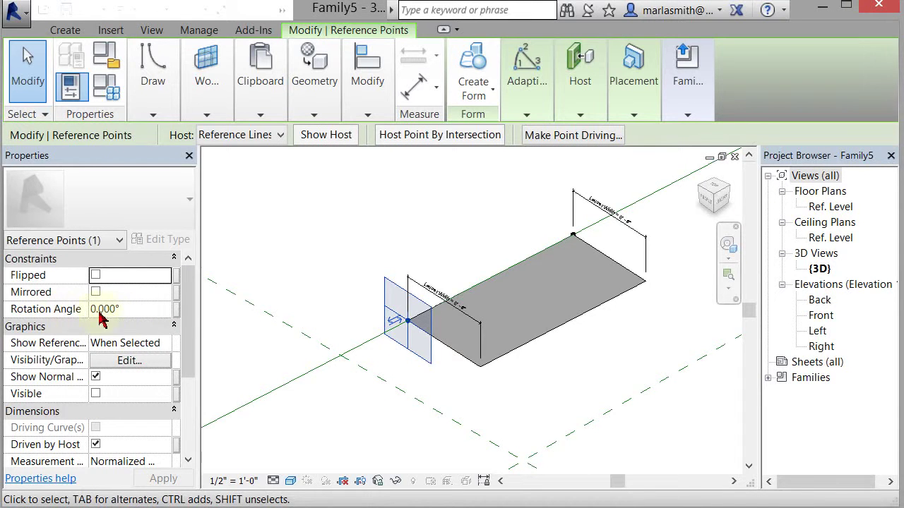
left_click(179, 318)
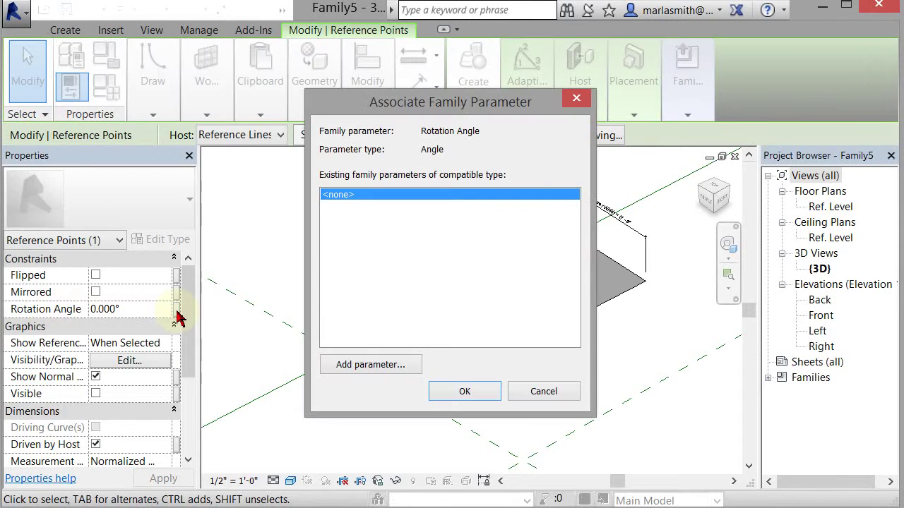
left_click(374, 366)
type("Angle")
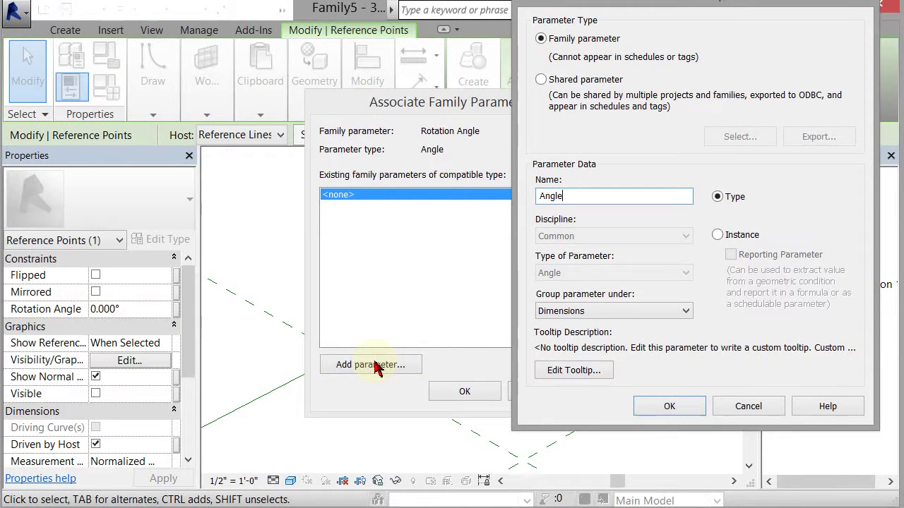
key("Return")
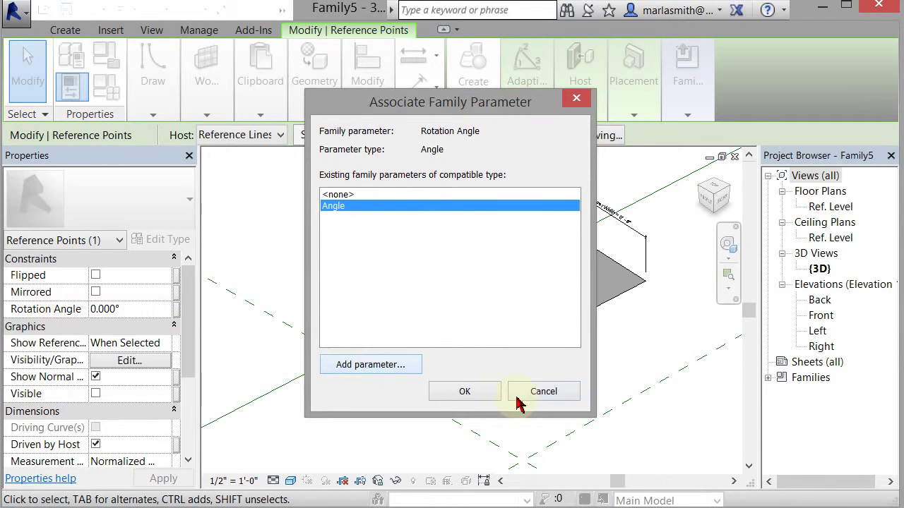
left_click(479, 393)
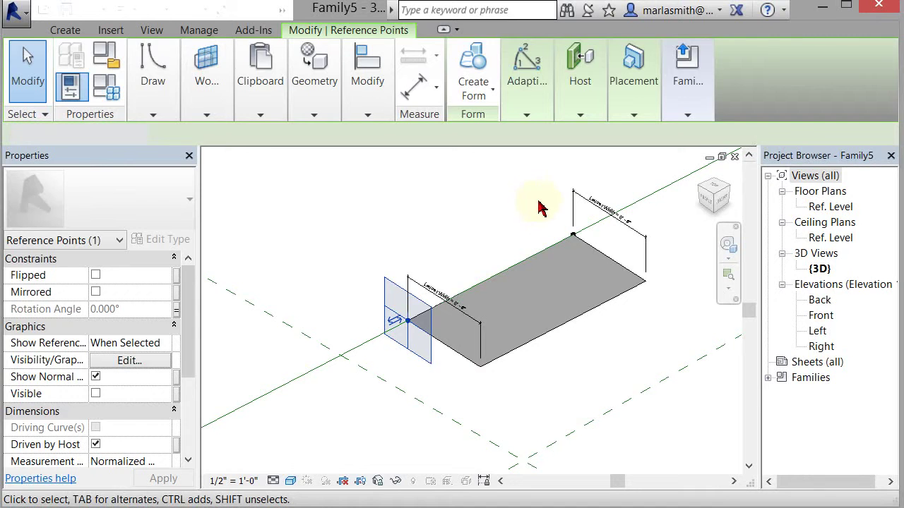
left_click(540, 203)
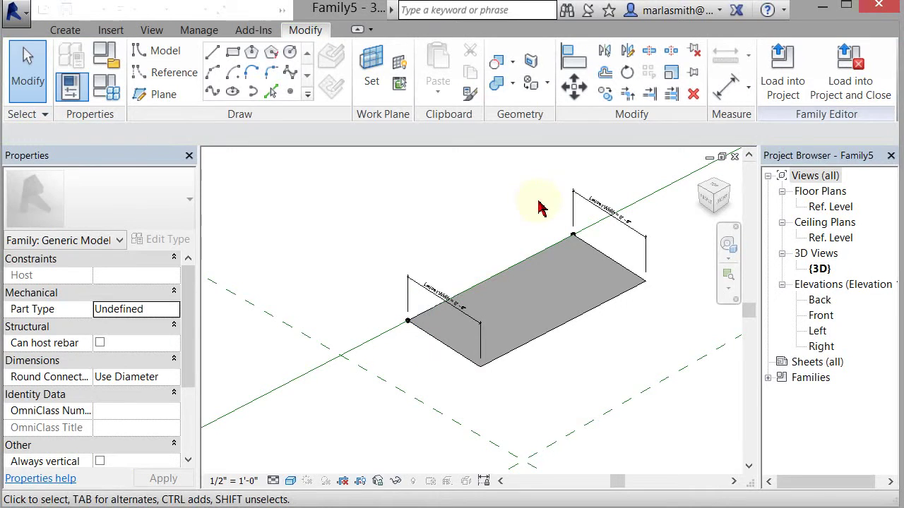
Step: Associate the far-end point's Rotation Angle with the same Angle parameter
left_click(592, 258)
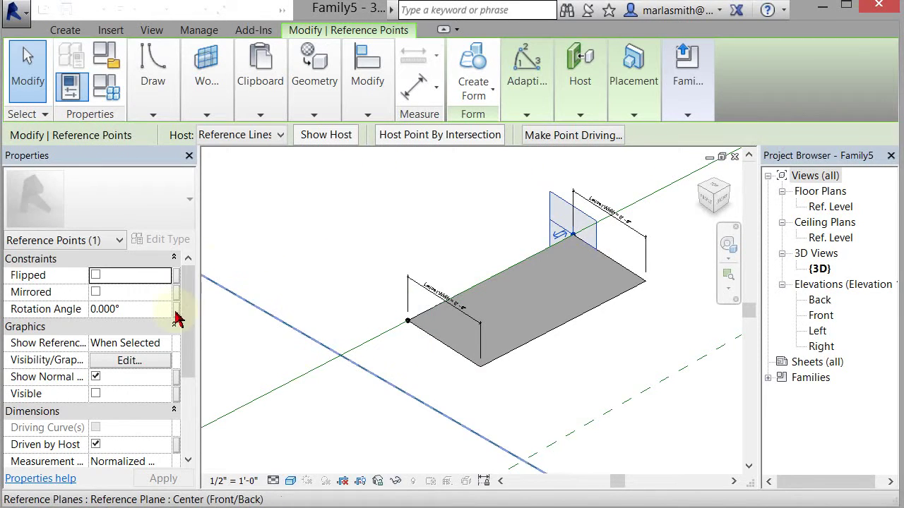
left_click(176, 310)
left_click(335, 206)
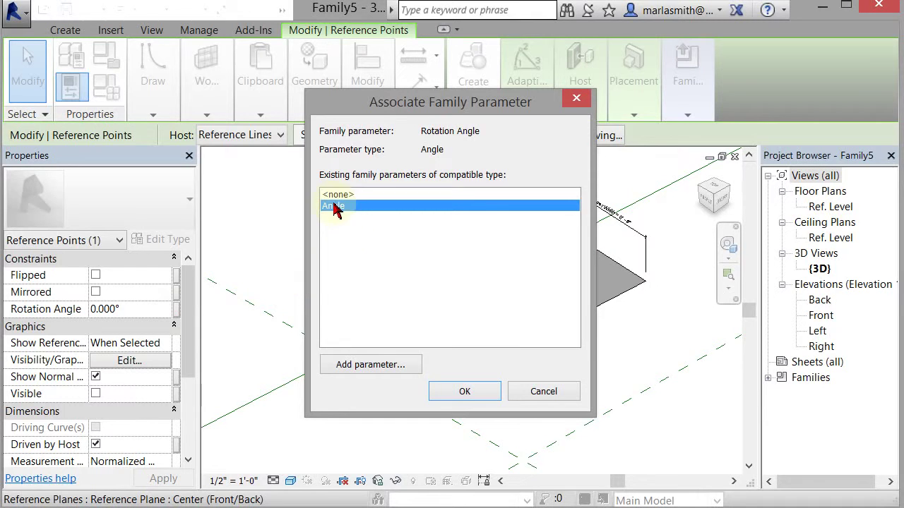
left_click(466, 392)
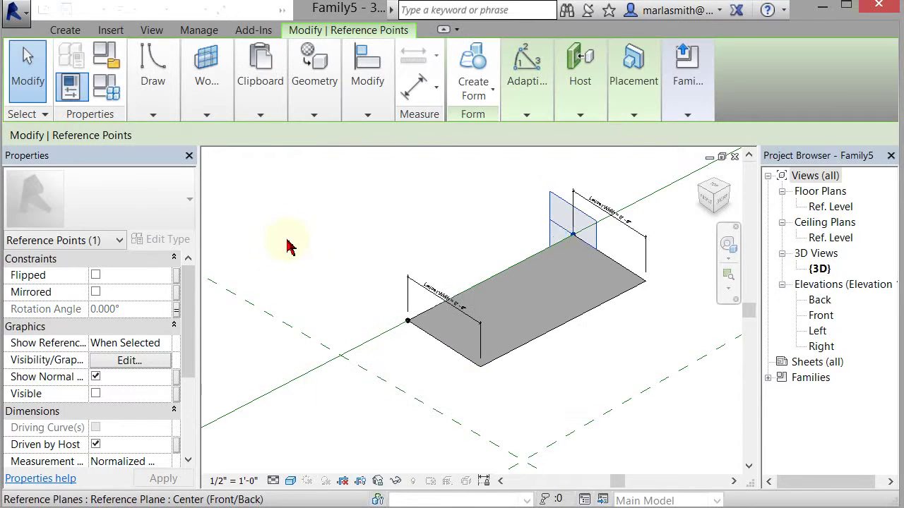
left_click(305, 232)
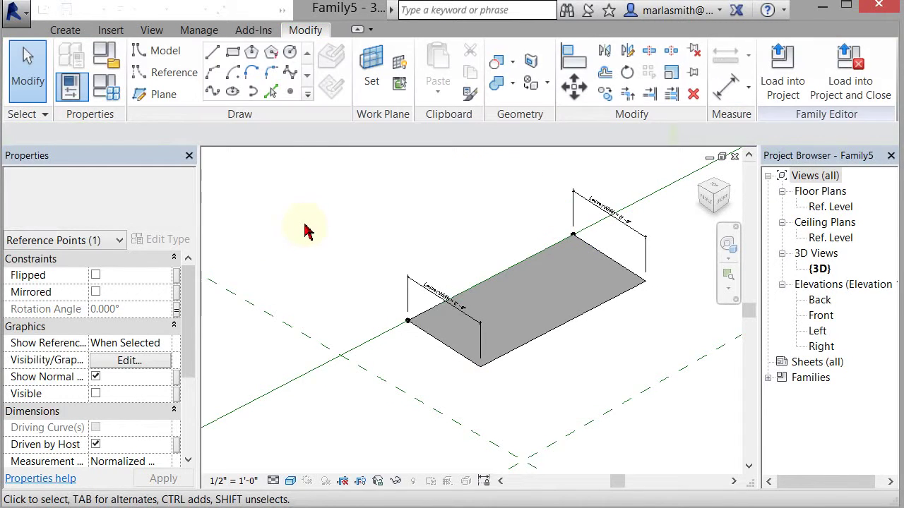
middle_click_drag(305, 232, 388, 268)
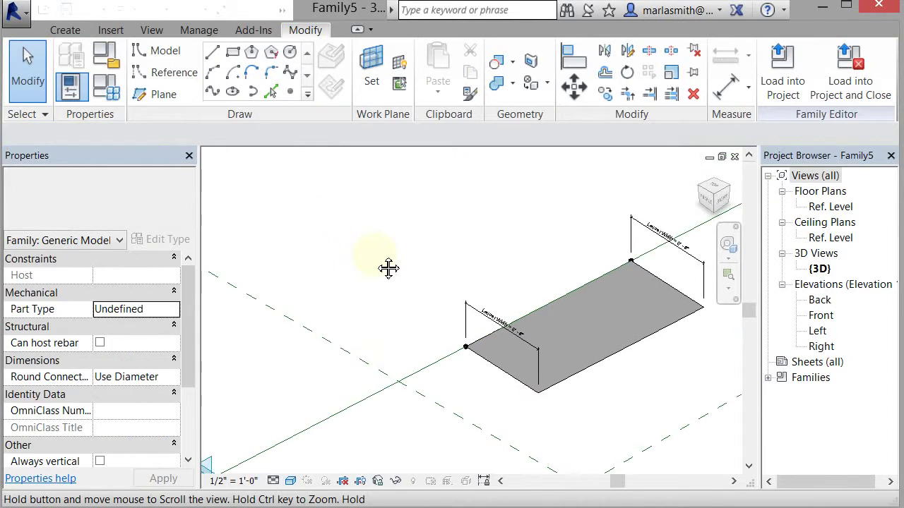
Step: In Family Types, apply Angle 45° and dismiss the off-axis warning
left_click(117, 87)
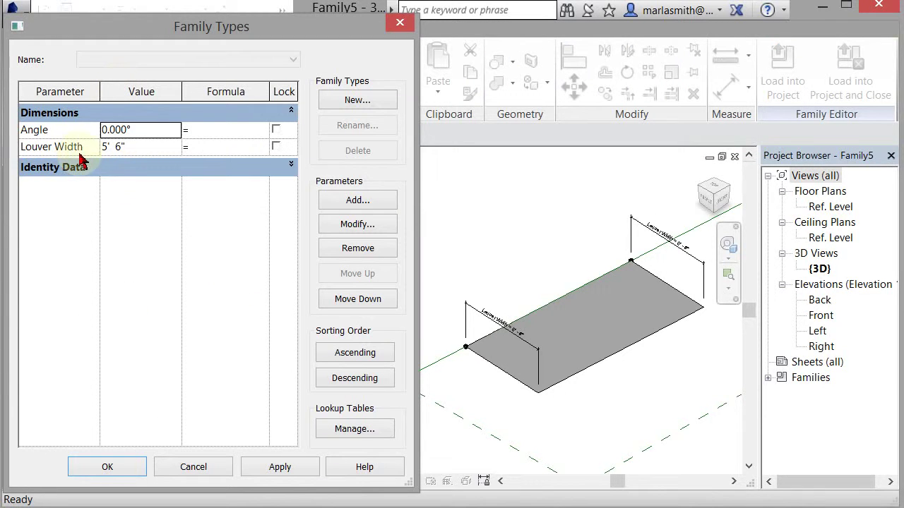
left_click(147, 131)
type("45")
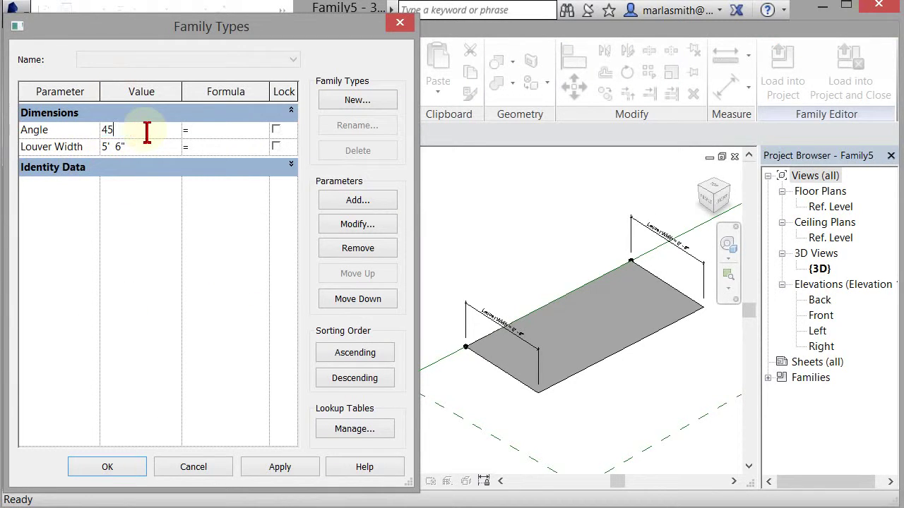
left_click(286, 471)
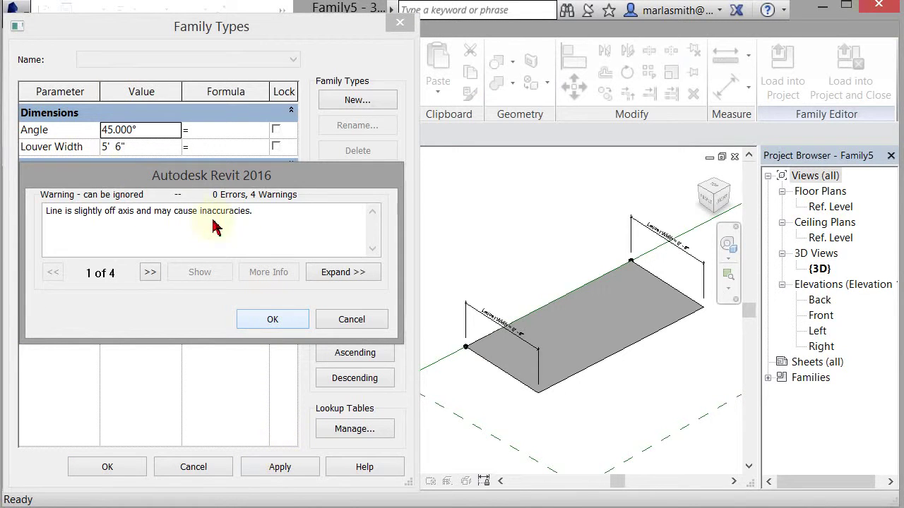
left_click(275, 321)
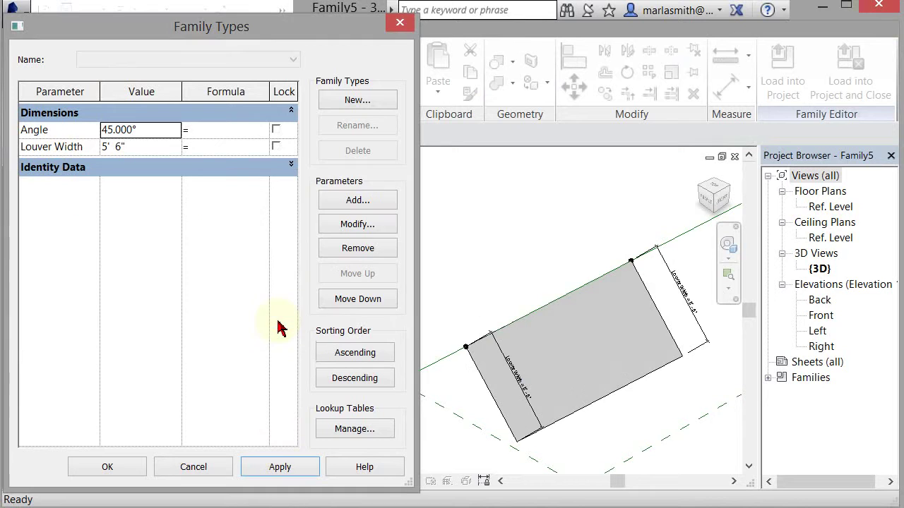
Step: Apply Angle -45°, then reset it to 0° so the louver lies flat
left_click(152, 133)
type("-45")
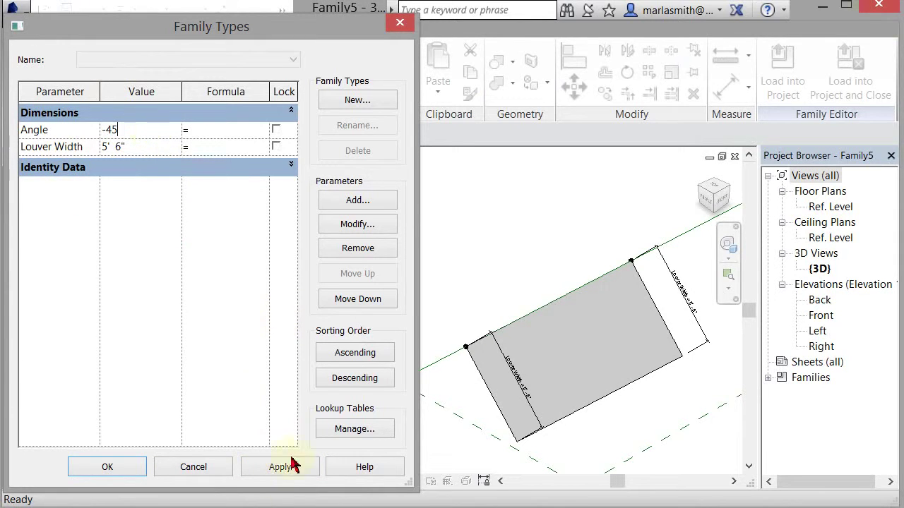
left_click(292, 466)
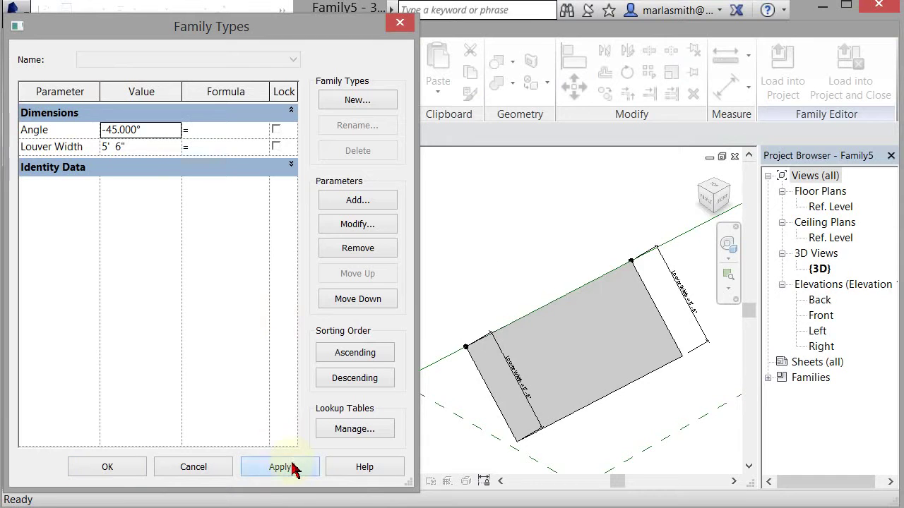
left_click(158, 136)
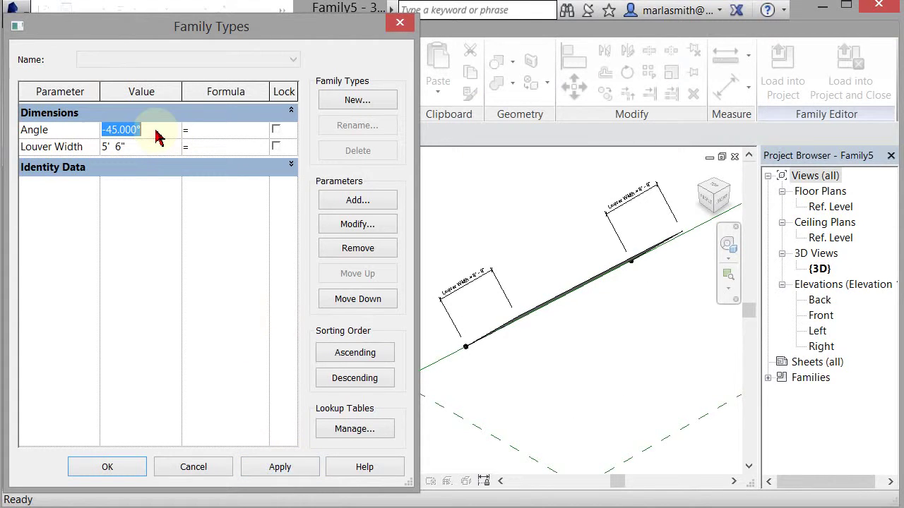
type("0")
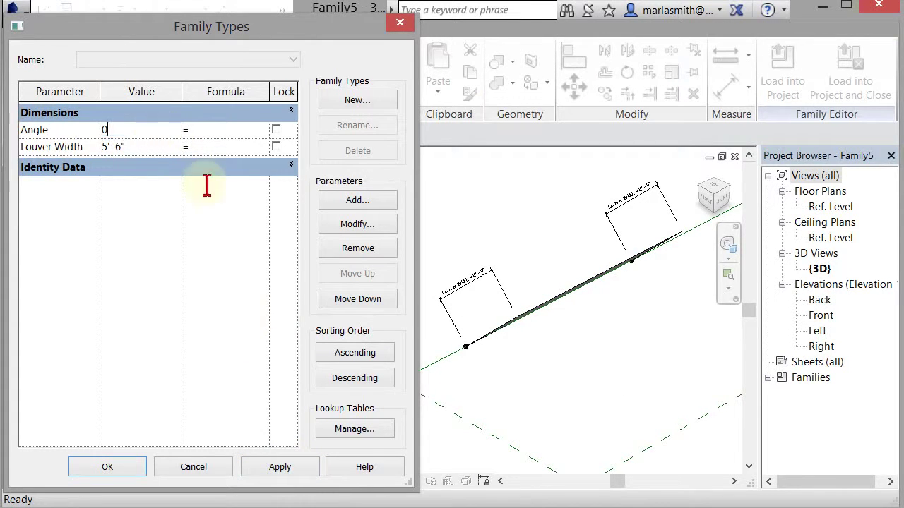
left_click(284, 471)
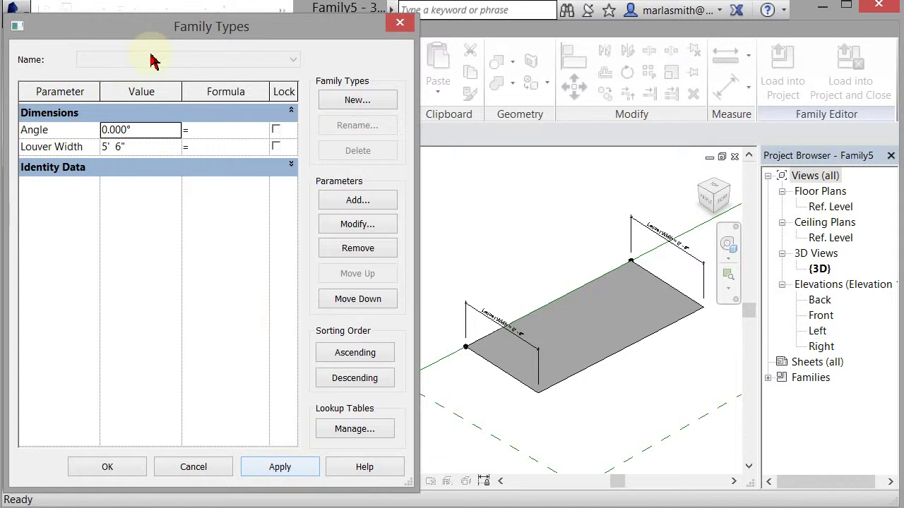
Step: Create the family type 2' 45 with Louver Width 2' and Angle 45°, keeping the angle despite the warning
left_click(378, 104)
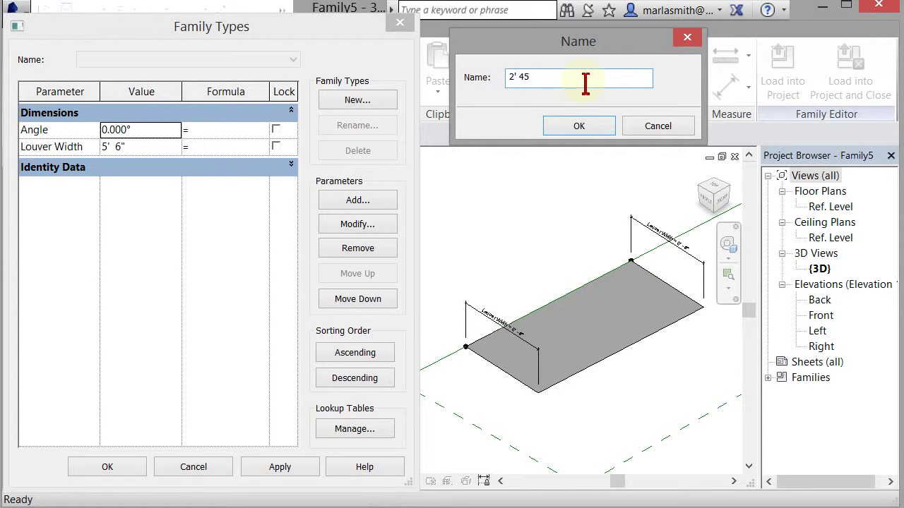
left_click(585, 125)
left_click(141, 148)
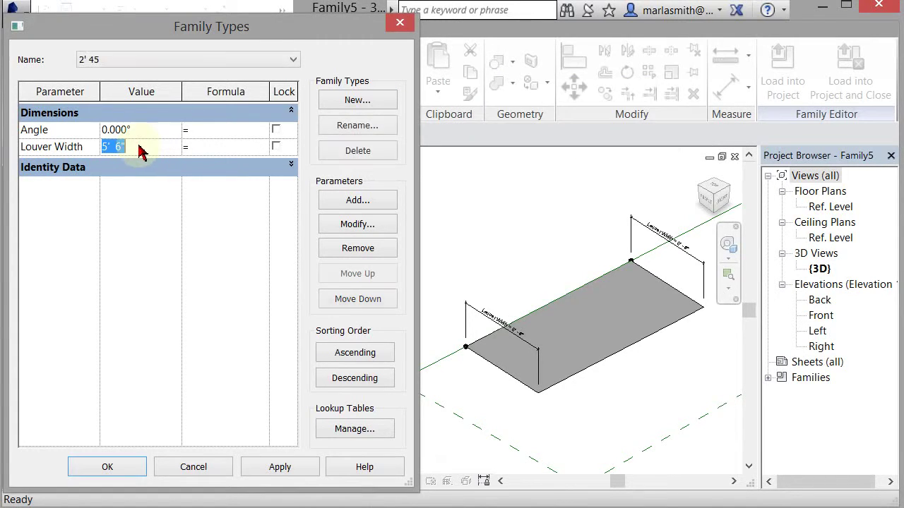
type("2")
left_click(146, 133)
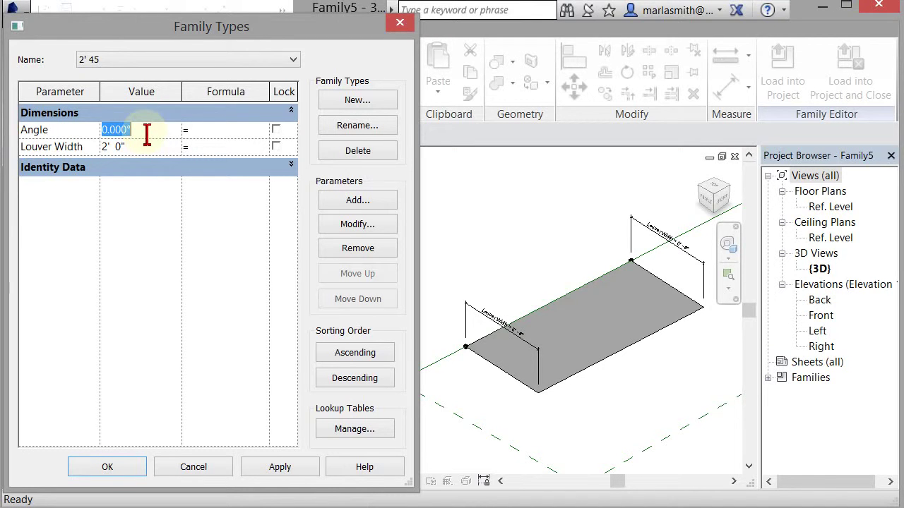
type("45")
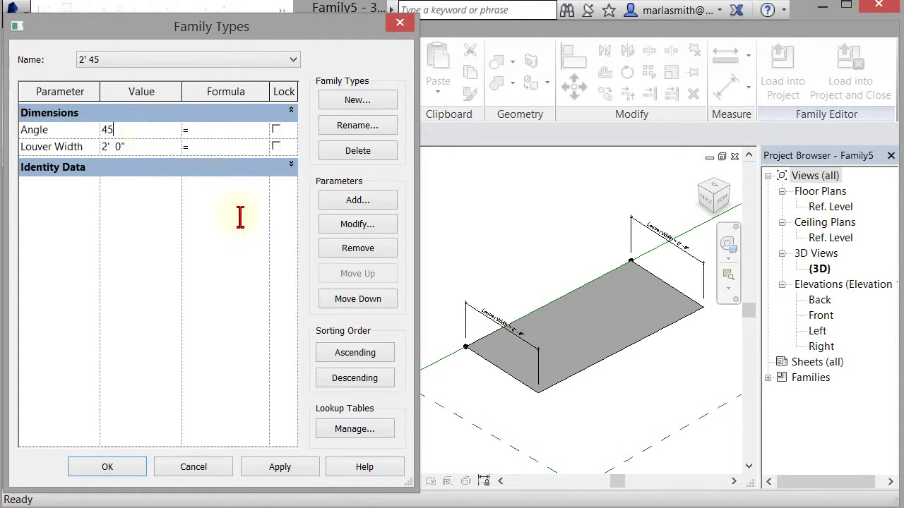
left_click(299, 469)
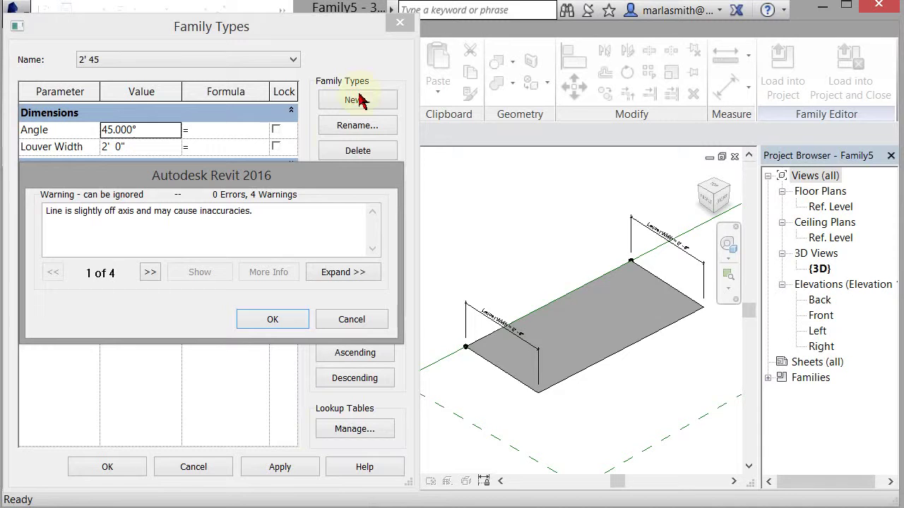
left_click(258, 326)
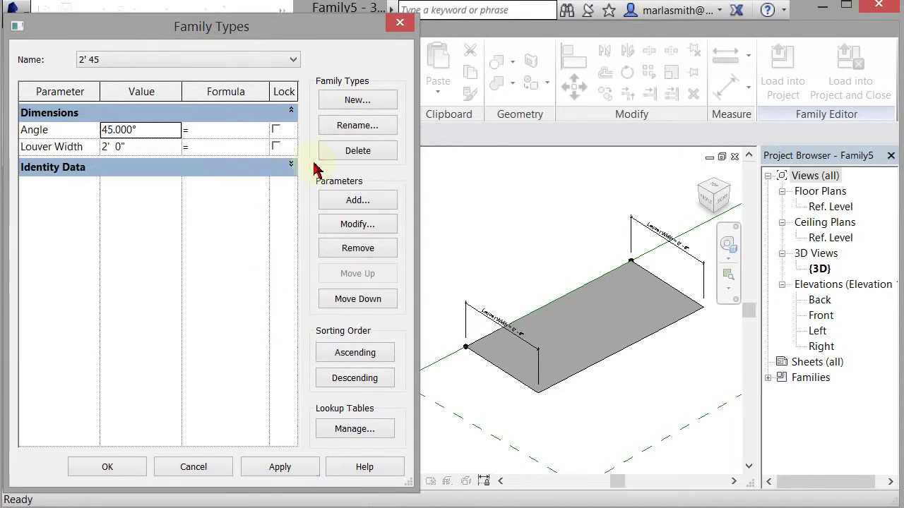
Step: Create the family type 1 6" 30 with Louver Width 1' 6" and Angle 30°, applied
left_click(356, 101)
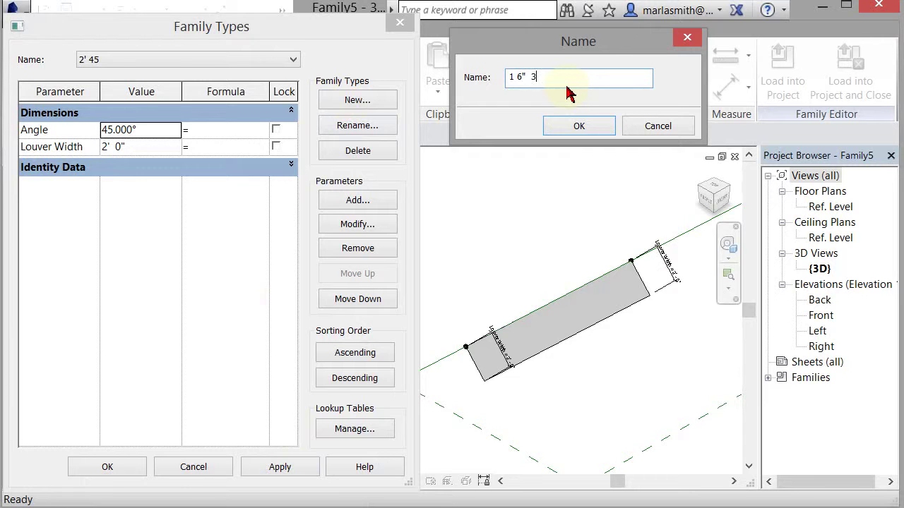
left_click(583, 127)
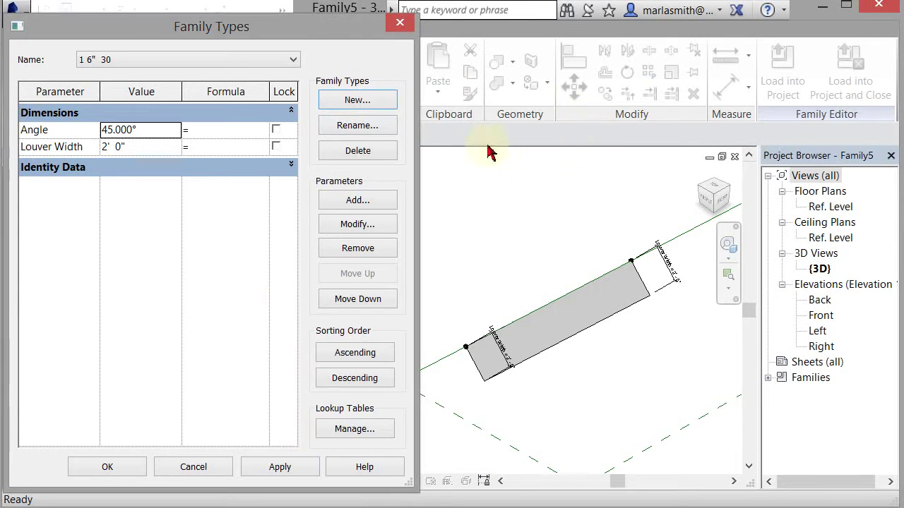
left_click(151, 148)
type("1 6")
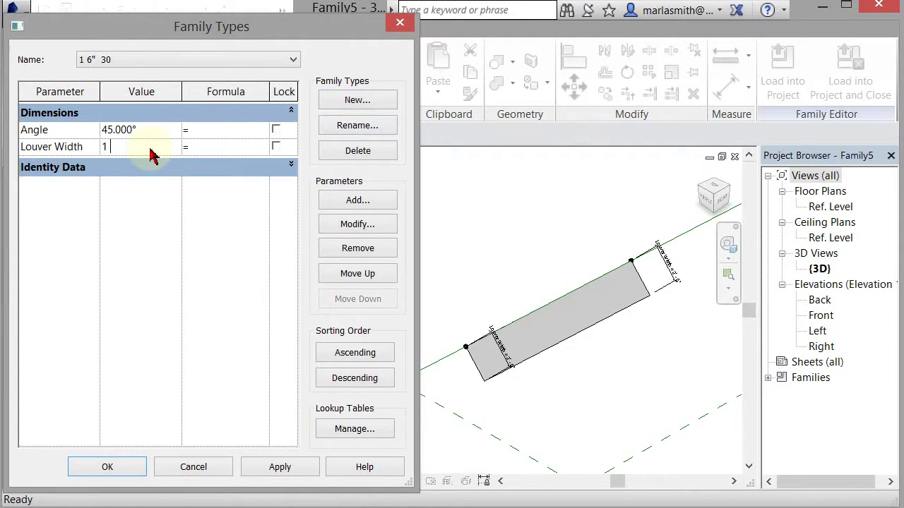
left_click(146, 129)
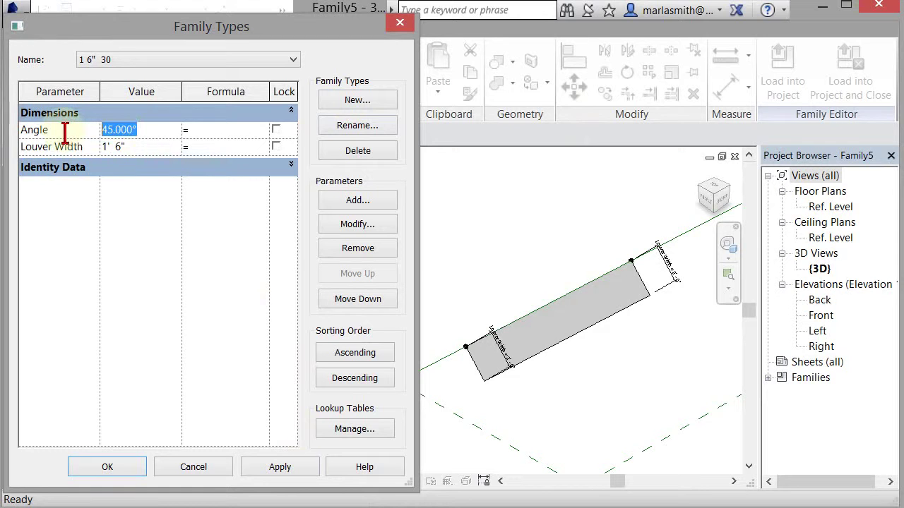
type("30")
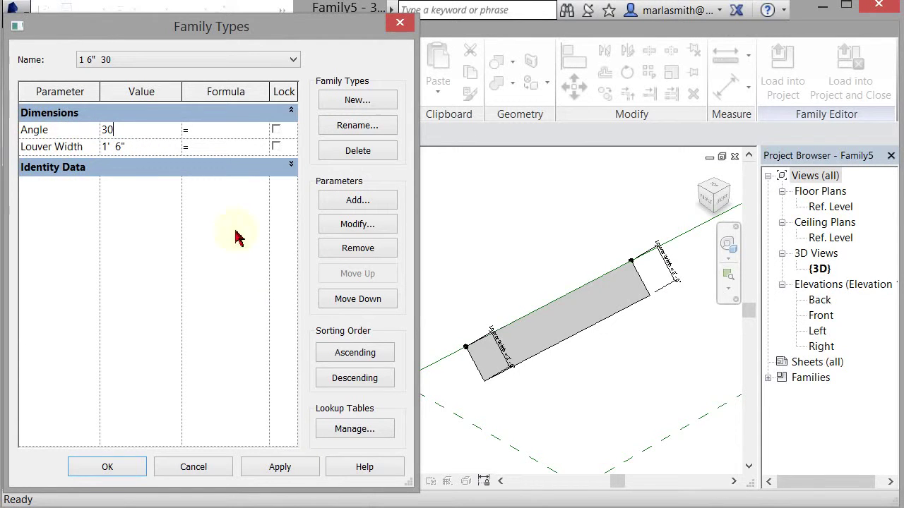
left_click(282, 467)
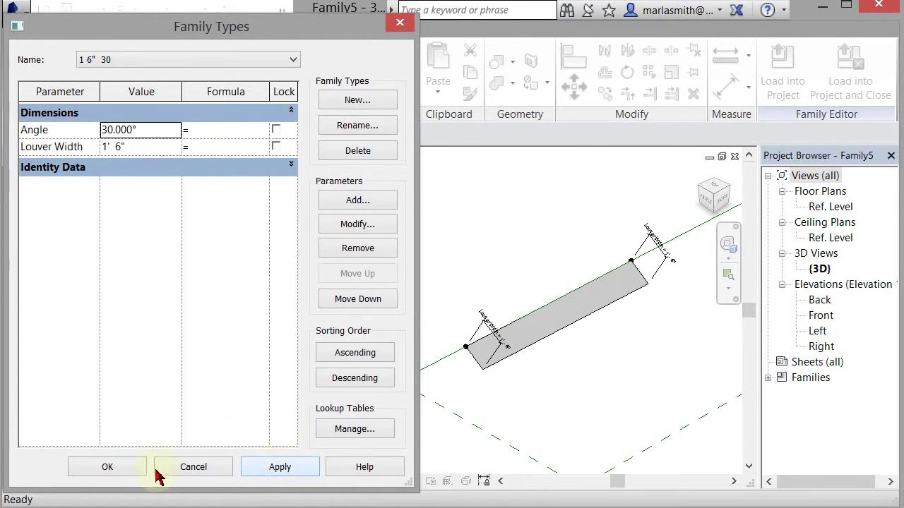
left_click(107, 467)
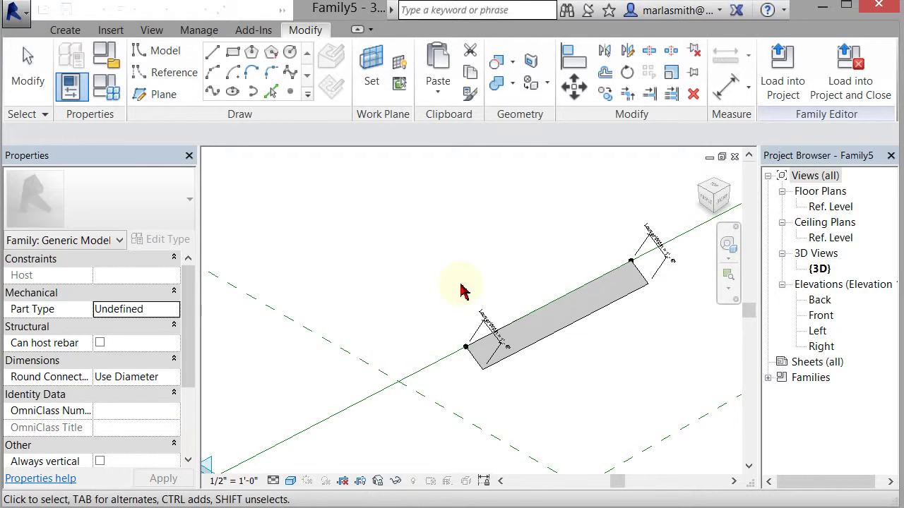
Step: Select the louver's start reference point and bring its Normalized Curve Parameter into view in Properties
scroll(462, 290, "down", 3)
scroll(466, 275, "down", 1)
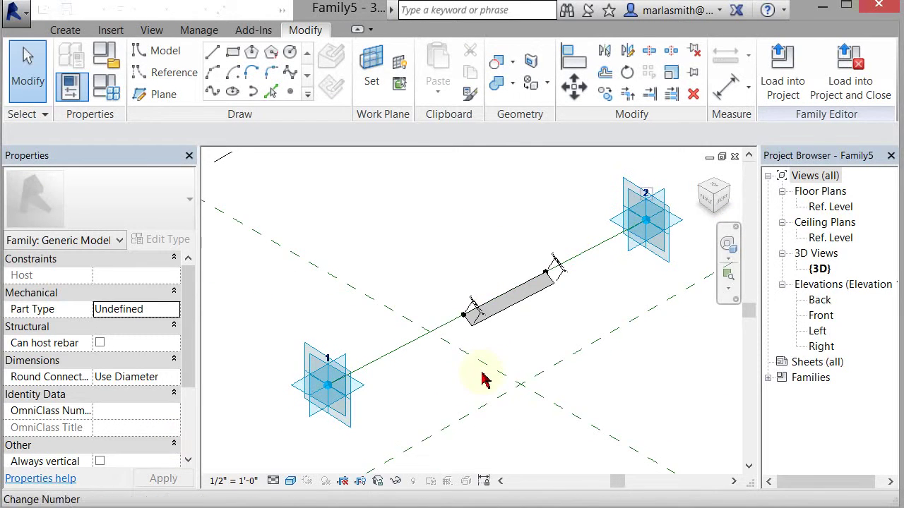
scroll(484, 378, "up", 1)
scroll(404, 363, "up", 1)
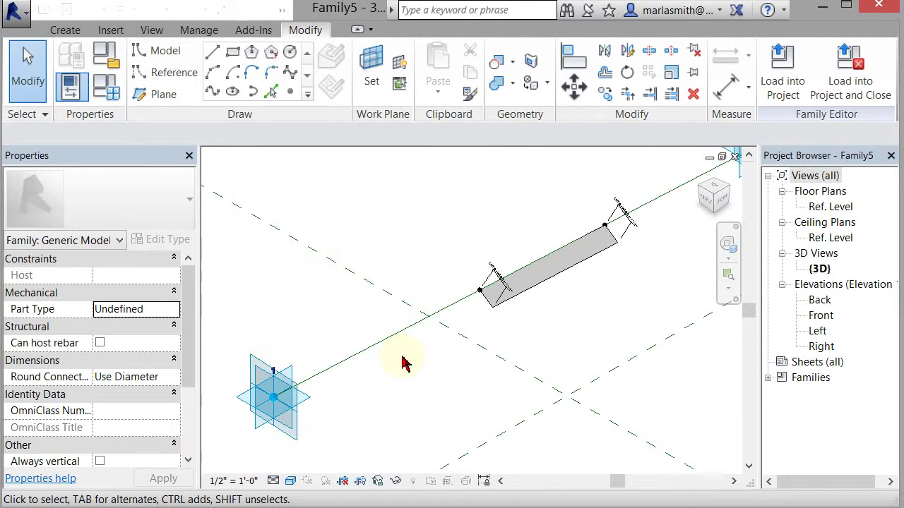
left_click(486, 302)
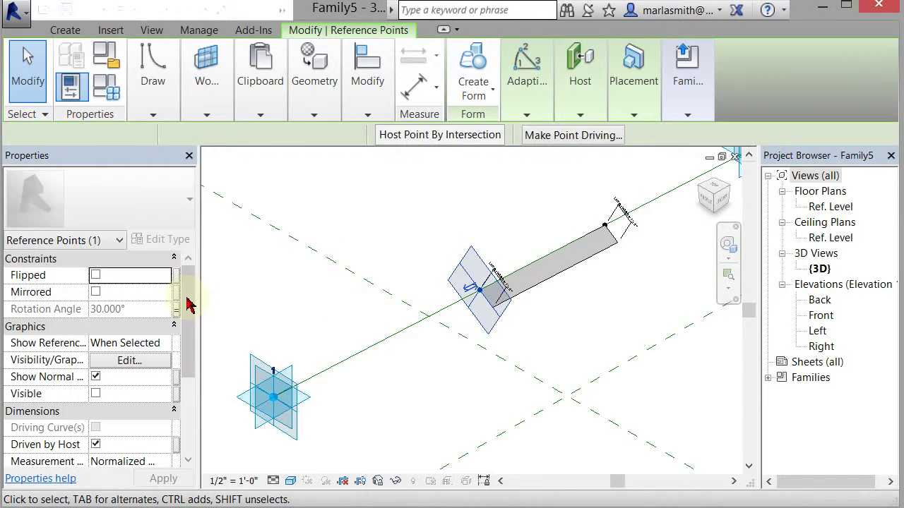
left_click(192, 394)
scroll(192, 394, "down", 1)
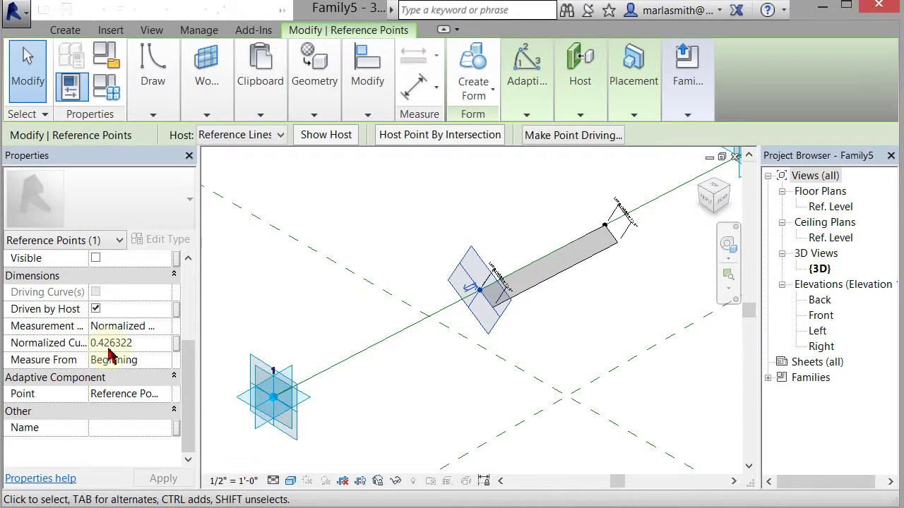
Step: Associate the start point's Normalized Curve Parameter with a new family parameter named Point Offset
left_click(179, 349)
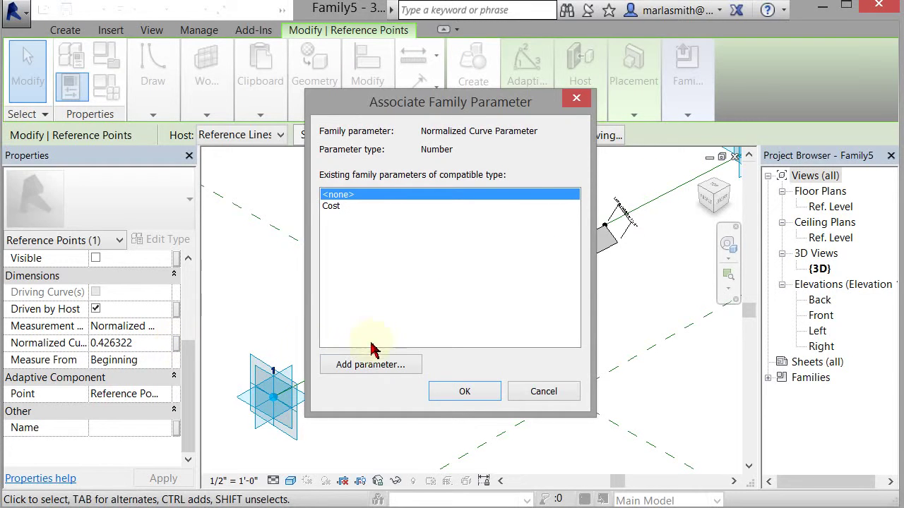
left_click(379, 370)
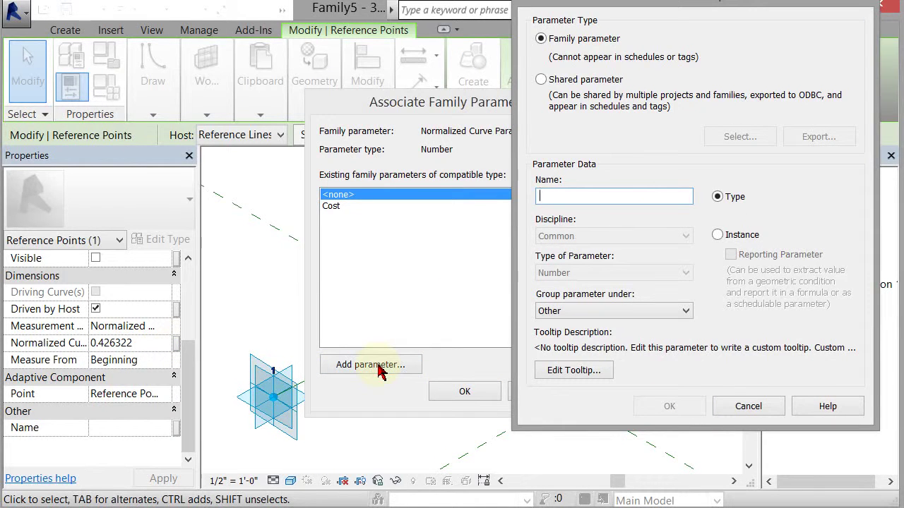
type("Point Offs")
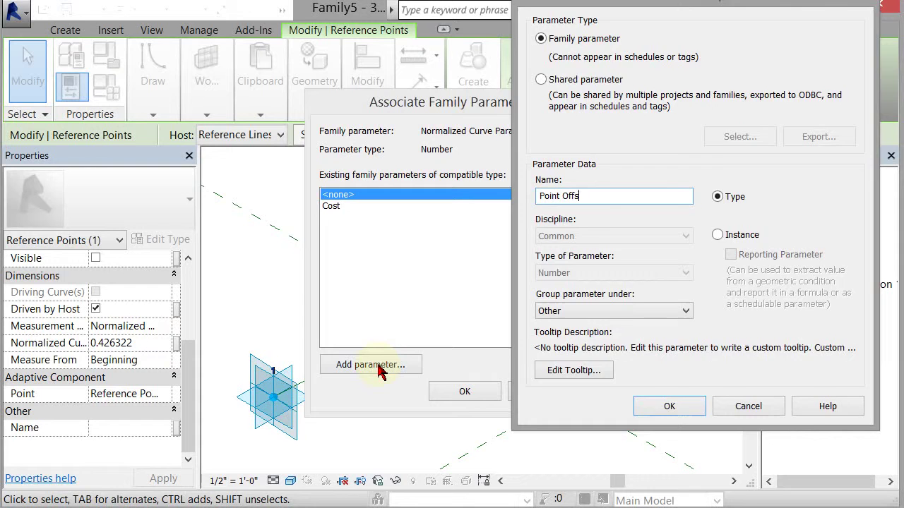
type("et")
key("Return")
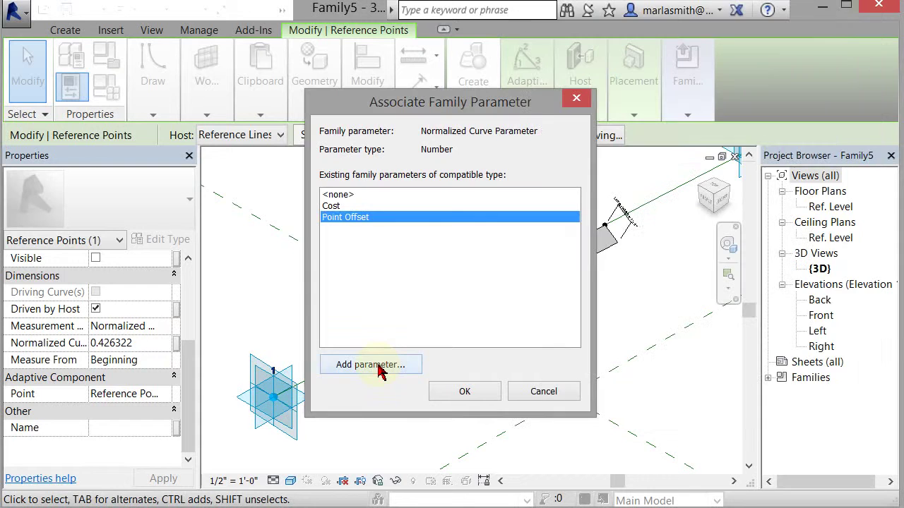
left_click(466, 392)
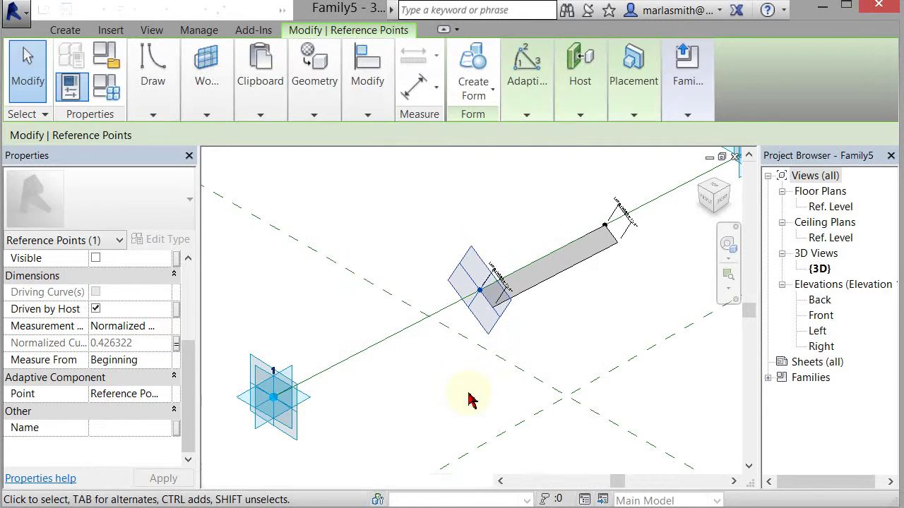
Step: Select the louver's far-end reference point and set its Measure From to End
left_click(573, 200)
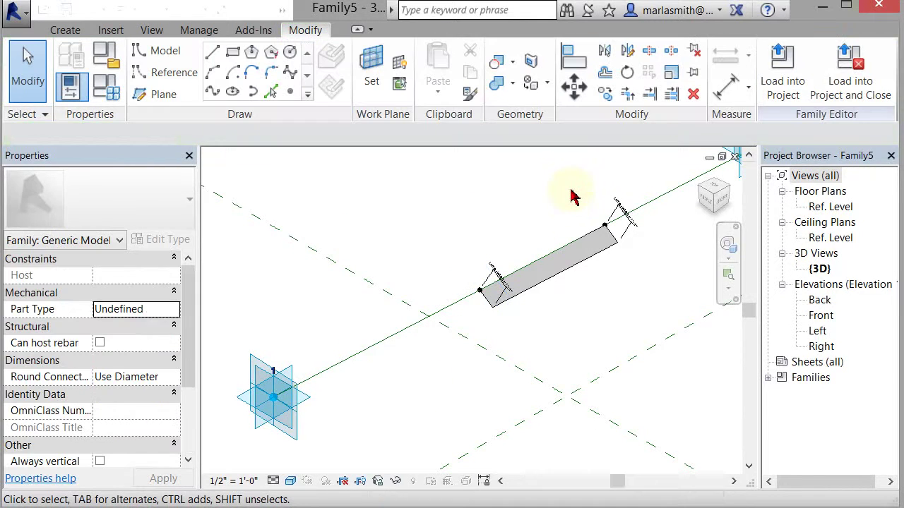
left_click(606, 237)
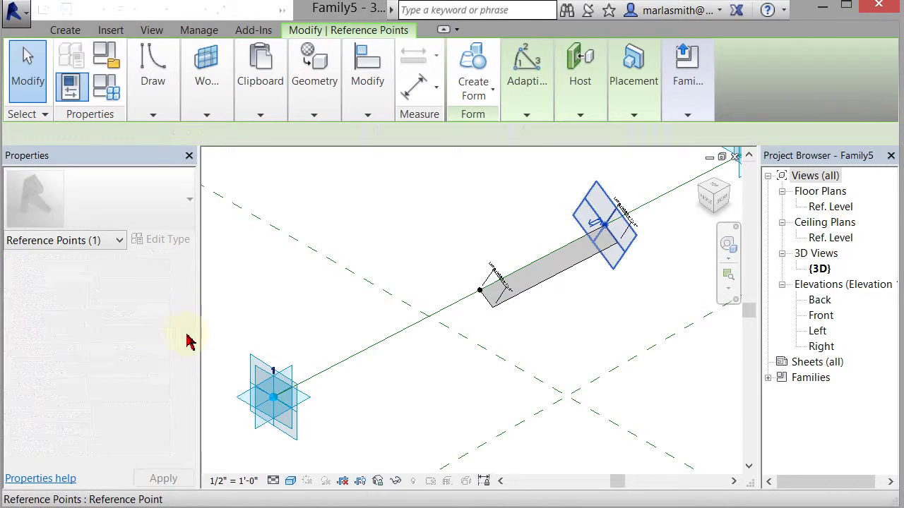
left_click_drag(190, 341, 191, 435)
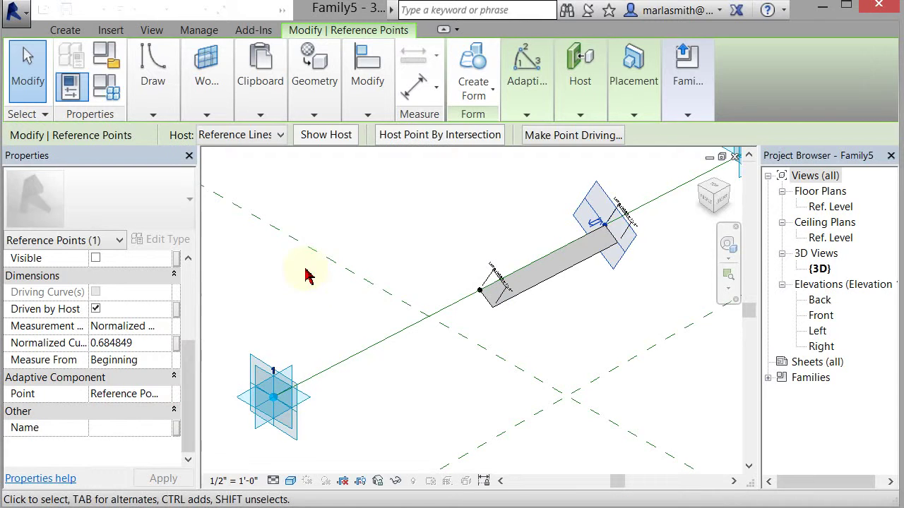
scroll(371, 335, "down", 3)
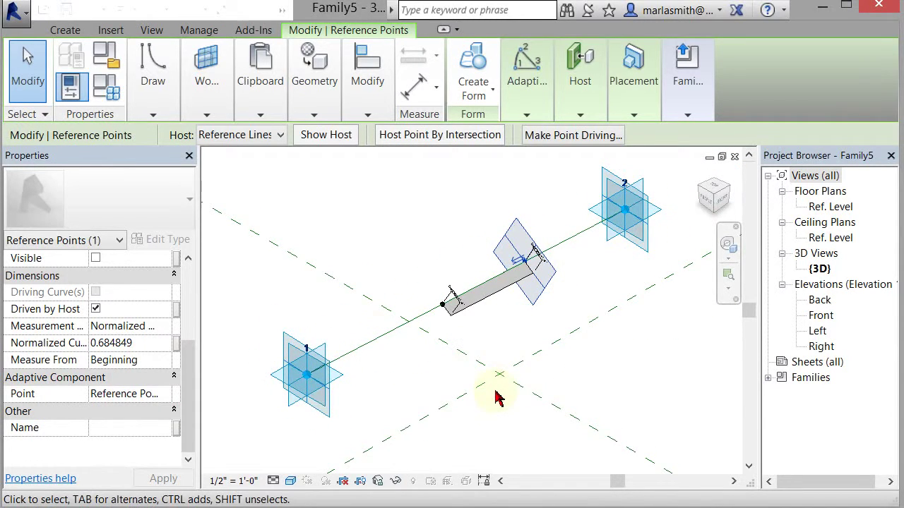
left_click(167, 362)
left_click(101, 392)
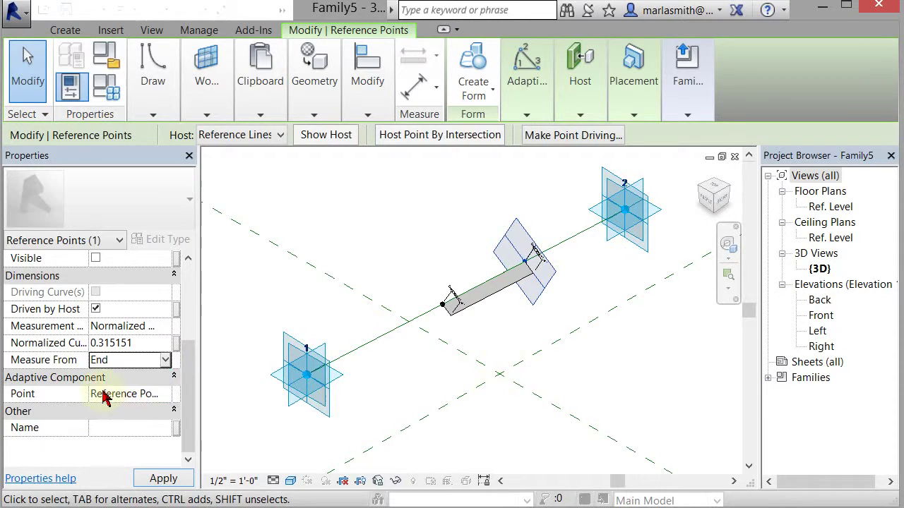
Step: Associate the end point's Normalized Curve Parameter with the Point Offset parameter
left_click(176, 344)
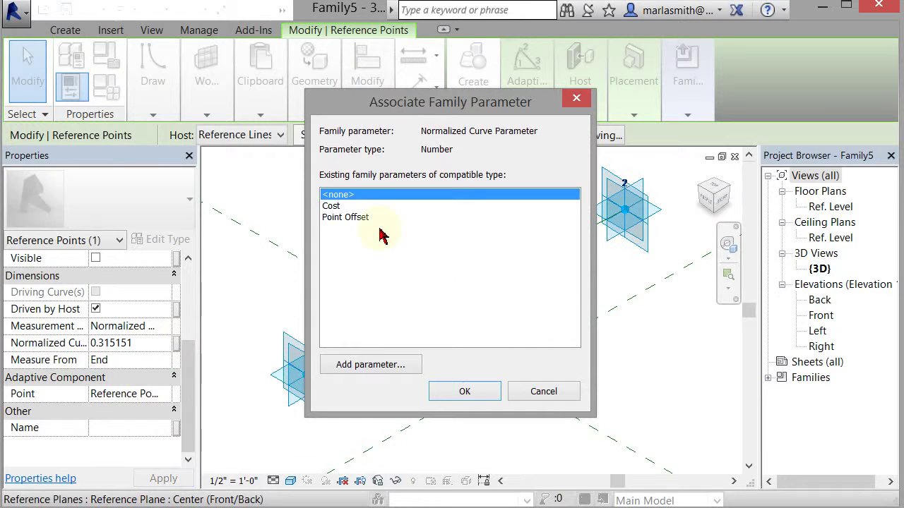
left_click(343, 218)
left_click(460, 394)
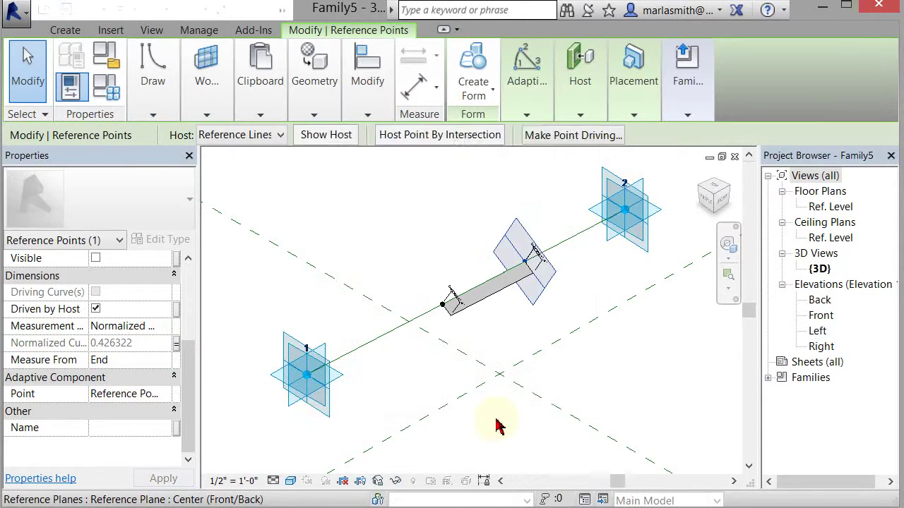
Step: Set Point Offset to 0 in Family Types, apply it, and deselect the end point
left_click(112, 93)
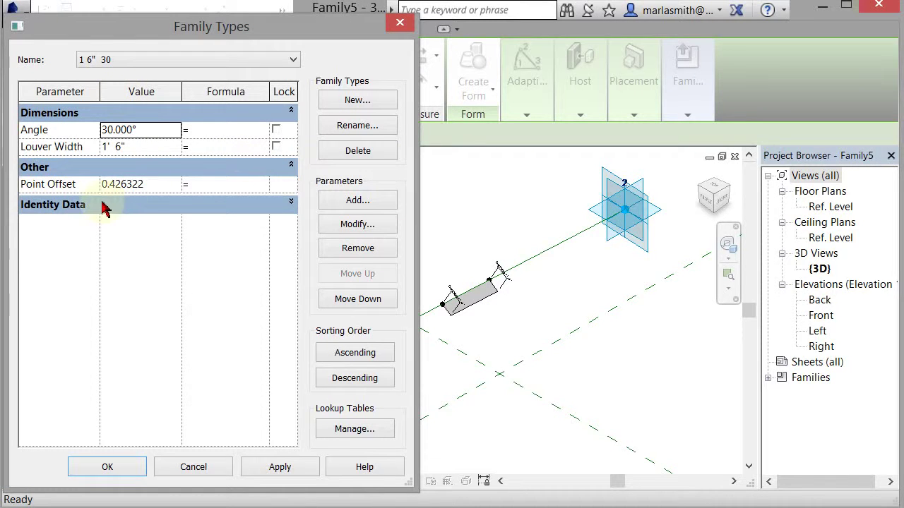
left_click(160, 189)
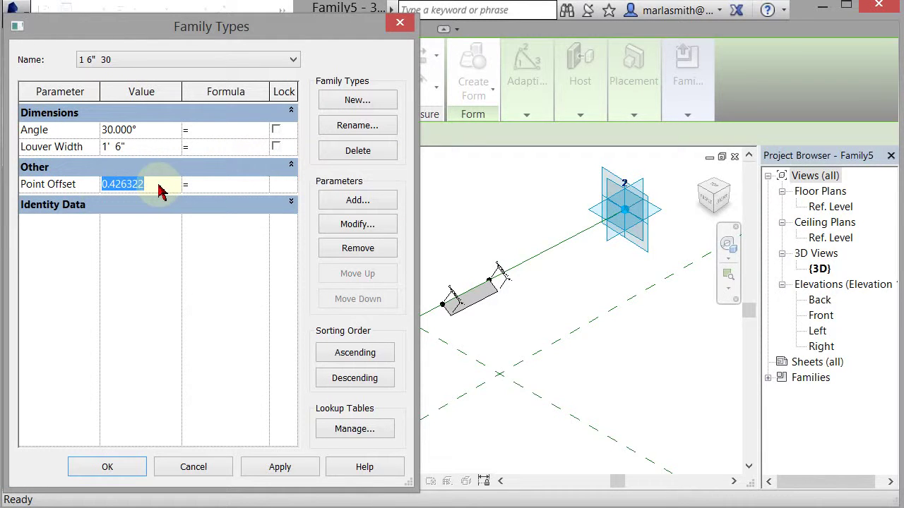
key("BackSpace")
type("0")
left_click(261, 470)
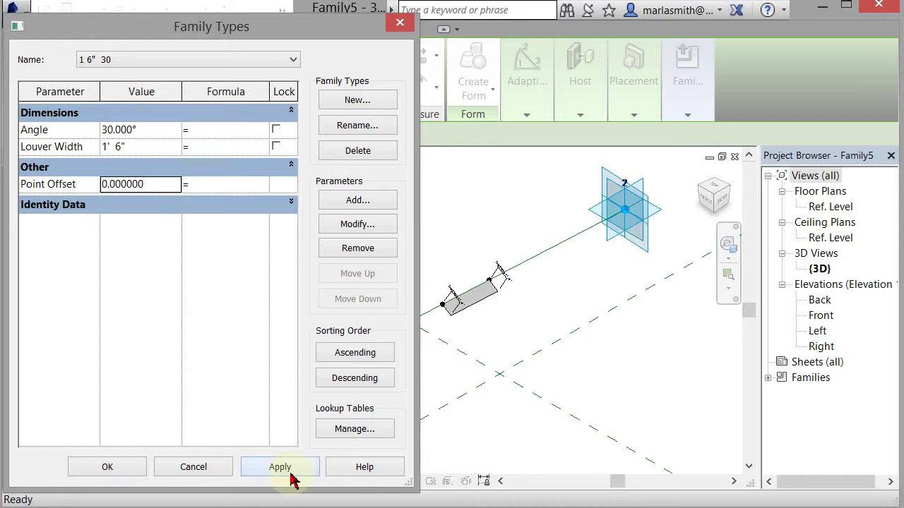
left_click(130, 469)
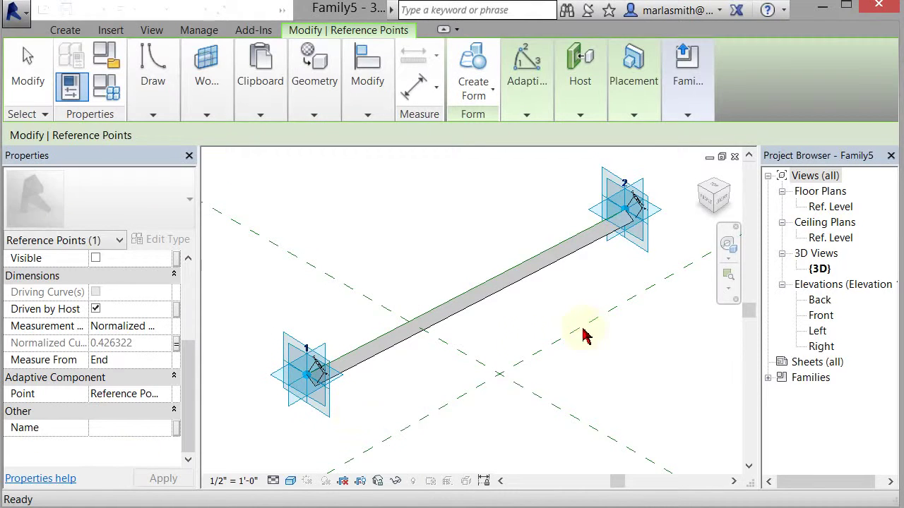
left_click(626, 350)
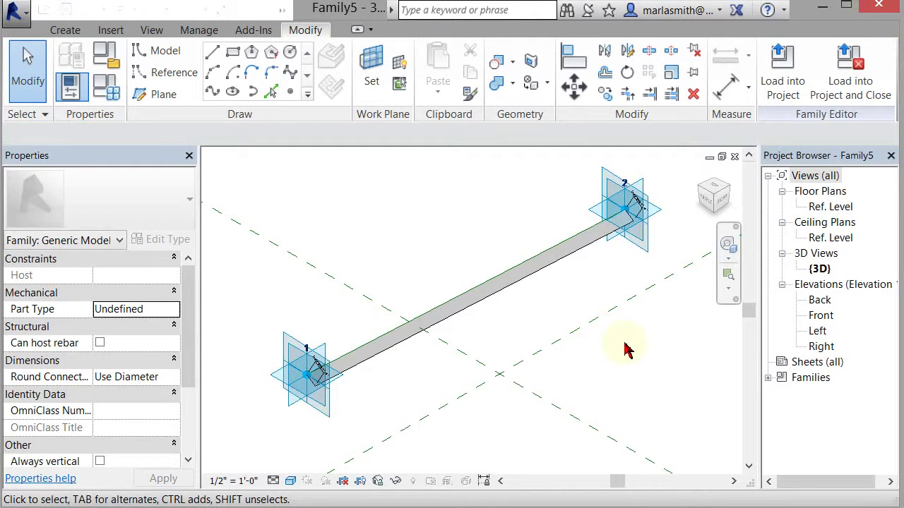